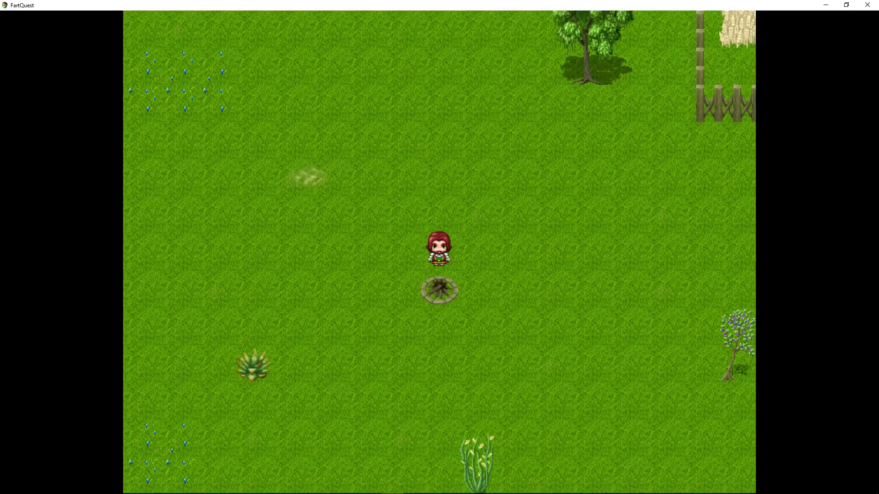
# Walk to the merchant at the red stall and open his goods for purchase.
pyautogui.press('Left')
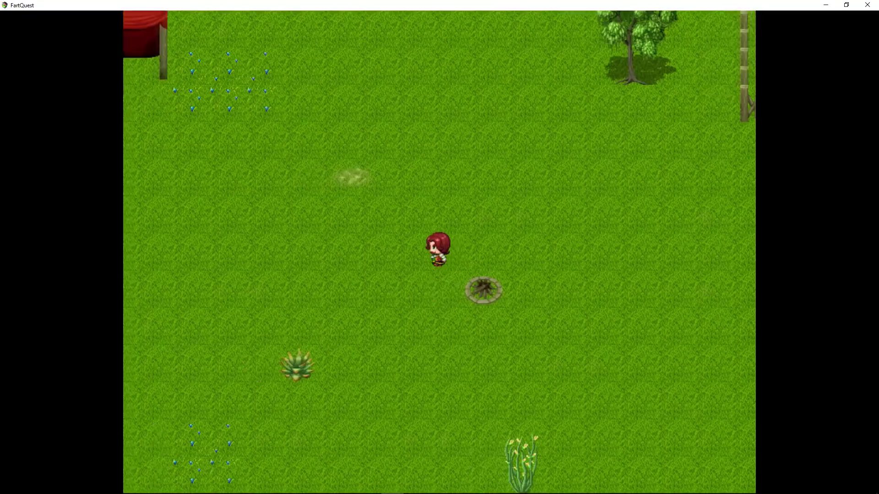
pyautogui.press('Up')
pyautogui.press('Up')
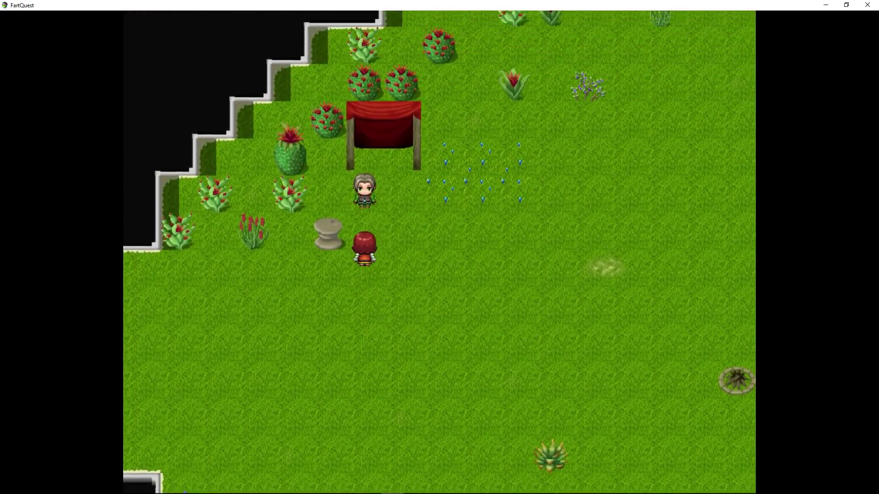
pyautogui.press('Return')
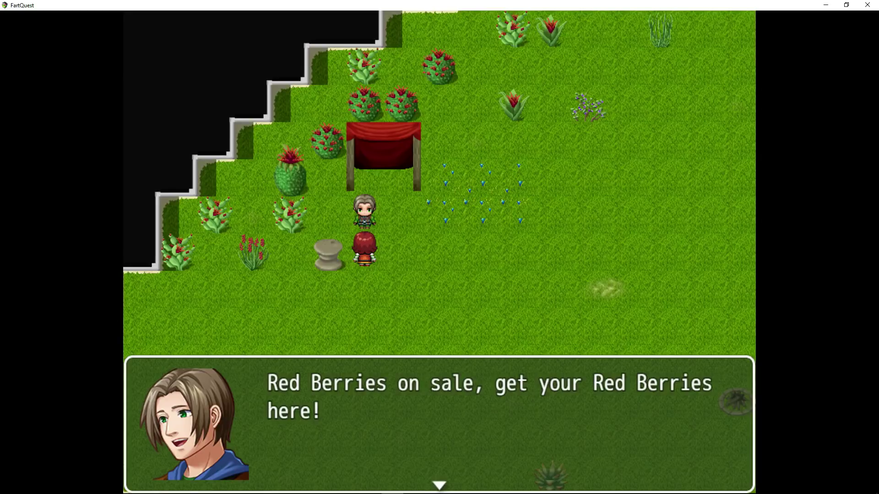
pyautogui.press('Return')
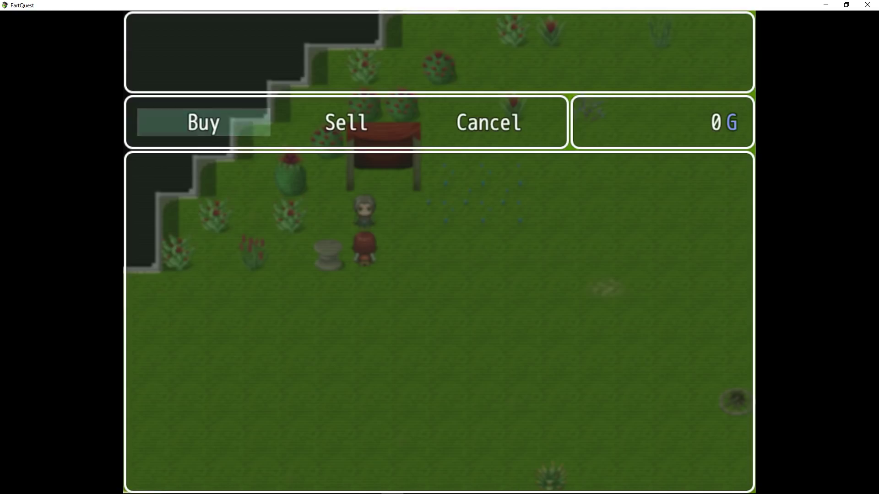
pyautogui.press('Return')
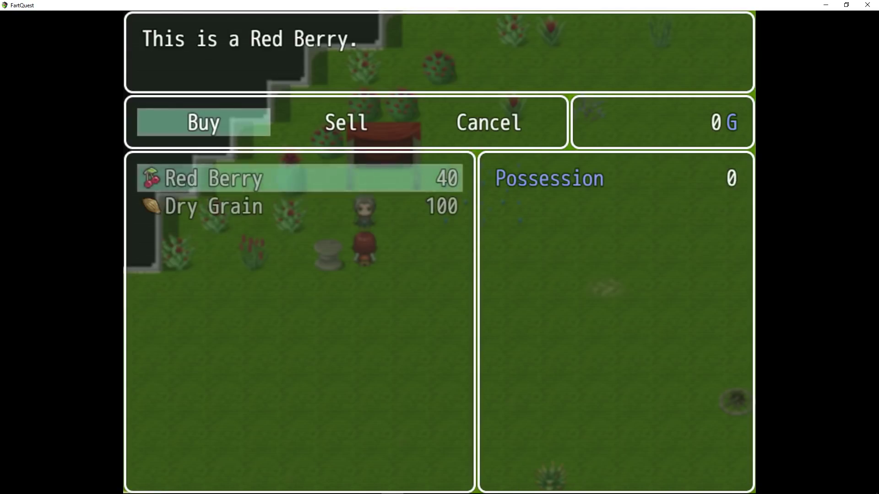
# Compare the prices of Red Berry and Dry Grain at the red stall, and leave the shop.
pyautogui.press('Down')
pyautogui.press('Up')
pyautogui.press('Down')
pyautogui.press('Up')
pyautogui.press('Down')
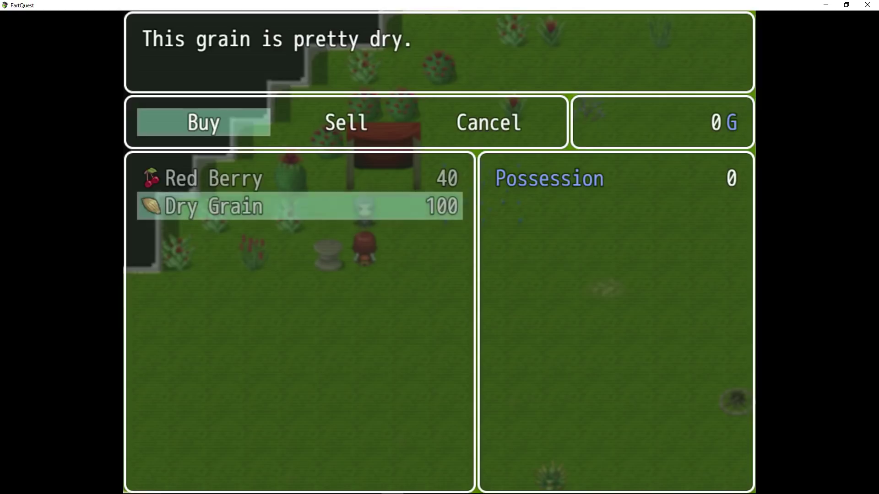
pyautogui.press('Escape')
pyautogui.press('Escape')
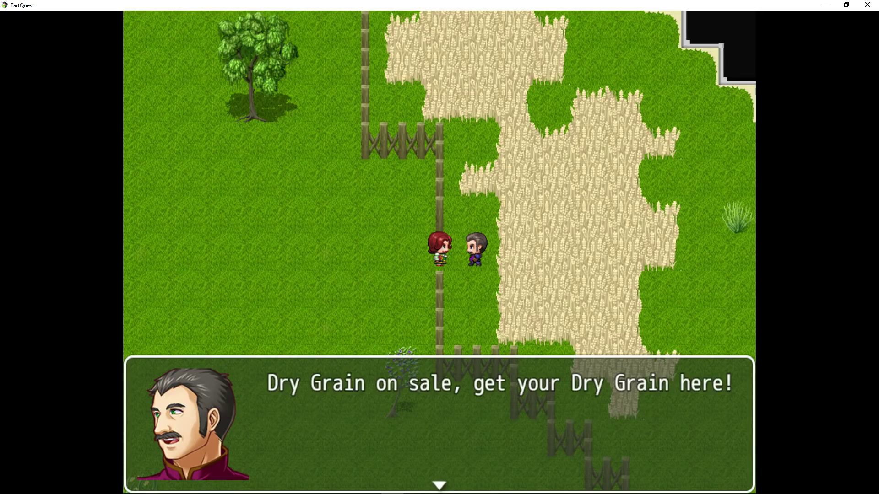
# Check the grain merchant's purchase prices for Red Berry and Dry Grain.
pyautogui.press('Return')
pyautogui.press('Return')
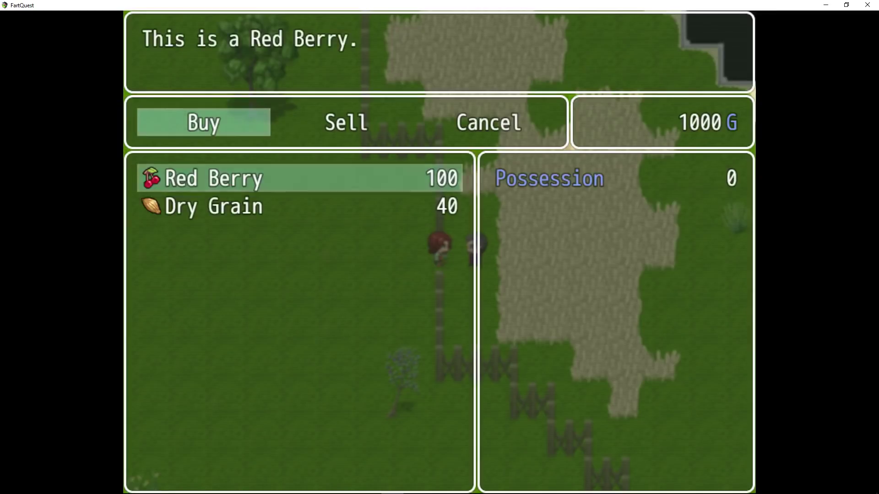
pyautogui.press('Down')
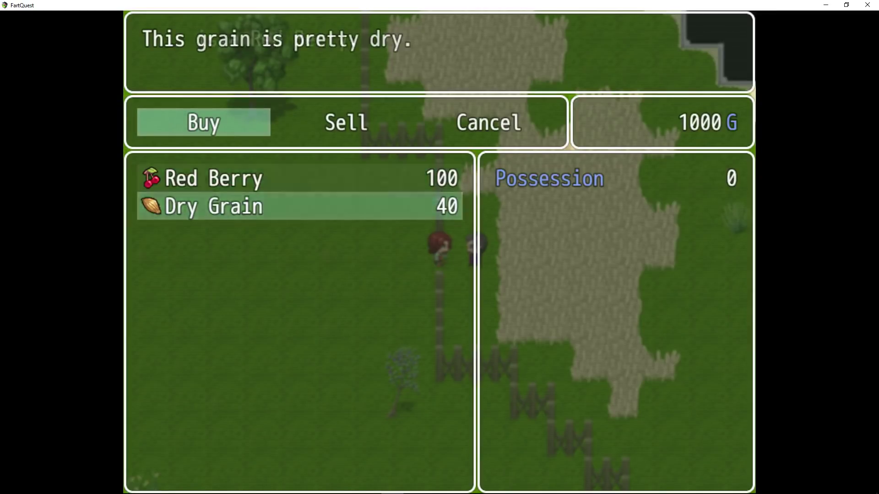
pyautogui.press('Up')
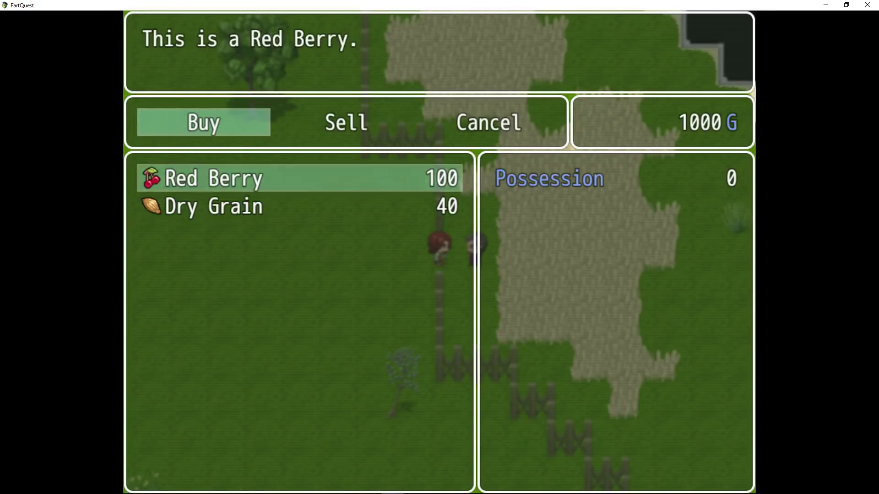
pyautogui.press('Escape')
pyautogui.press('Escape')
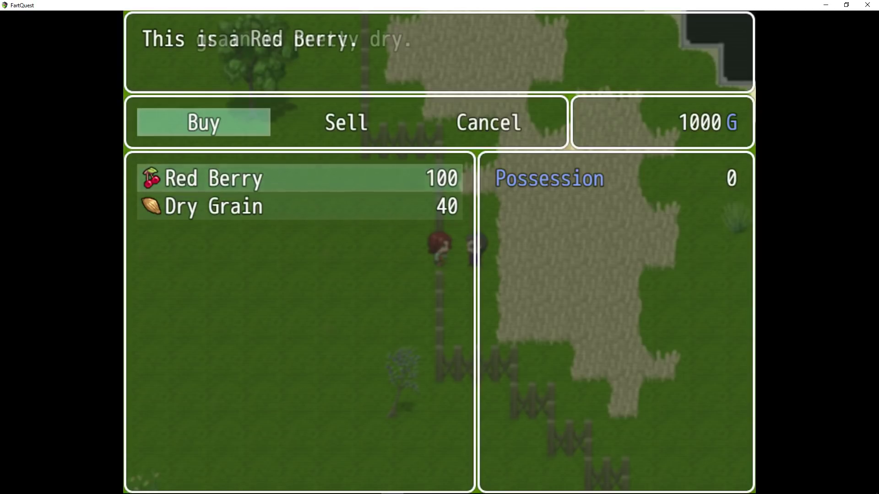
# Buy 25 Dry Grain from the grain merchant.
pyautogui.press('Return')
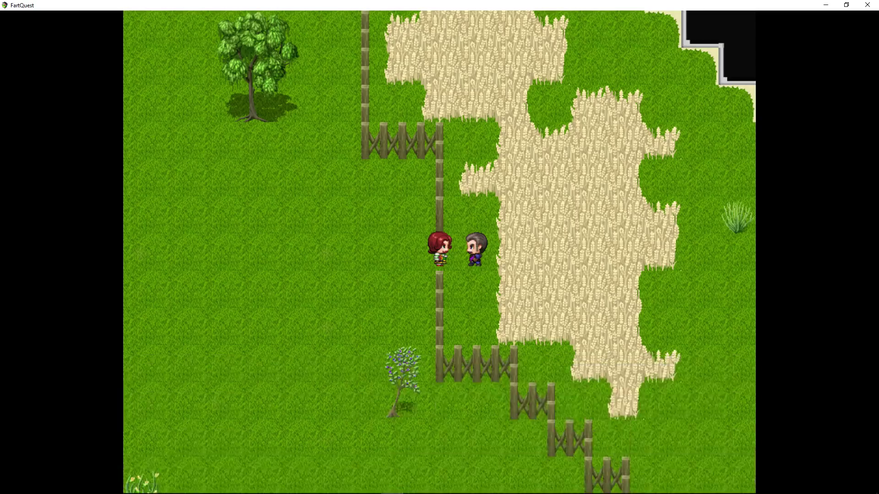
pyautogui.press('Return')
pyautogui.press('Down')
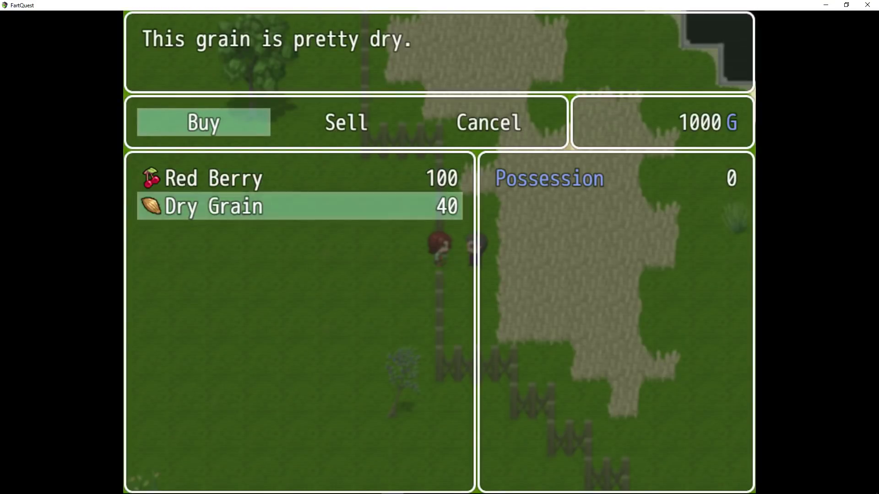
pyautogui.press('Return')
pyautogui.press('Up')
pyautogui.press('Up')
pyautogui.press('Up')
pyautogui.press('Return')
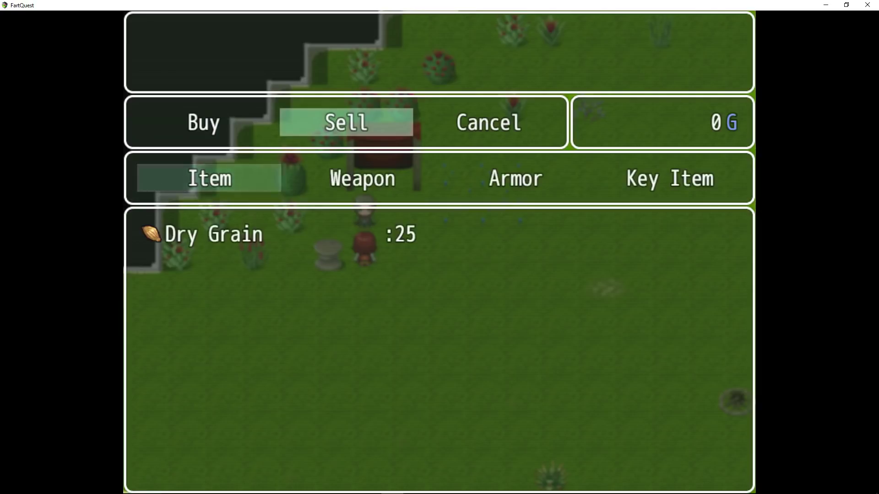
# Sell all 25 Dry Grain to the merchant at the red stall.
pyautogui.press('Return')
pyautogui.press('Return')
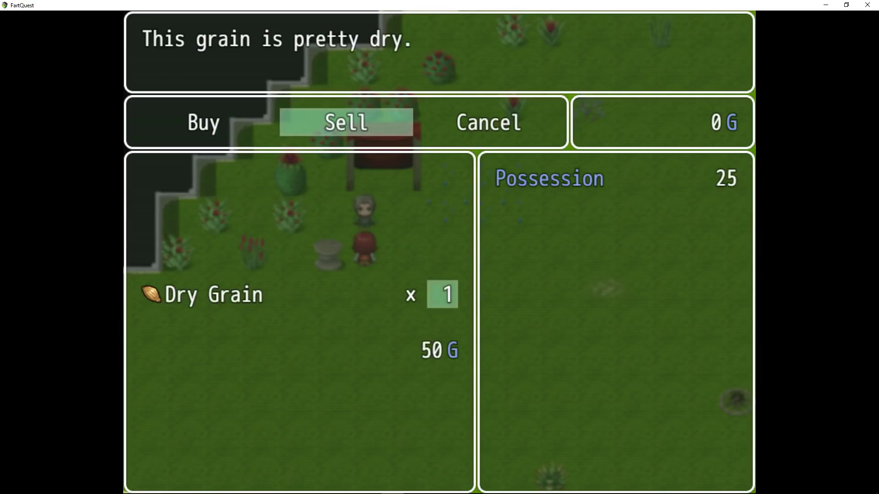
pyautogui.press('Up')
pyautogui.press('Up')
pyautogui.press('Up')
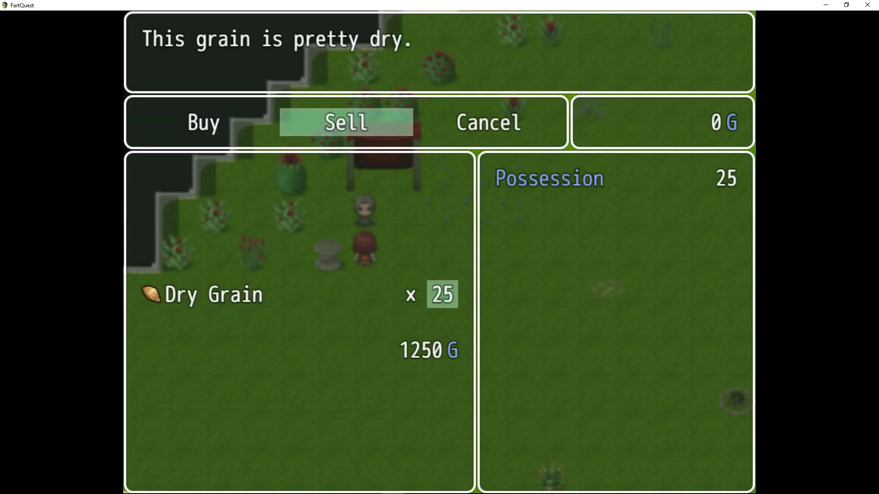
pyautogui.press('Return')
pyautogui.press('Escape')
pyautogui.press('Escape')
# Buy 31 Red Berries at the red stall and leave the shop.
pyautogui.press('Left')
pyautogui.press('Return')
pyautogui.press('Return')
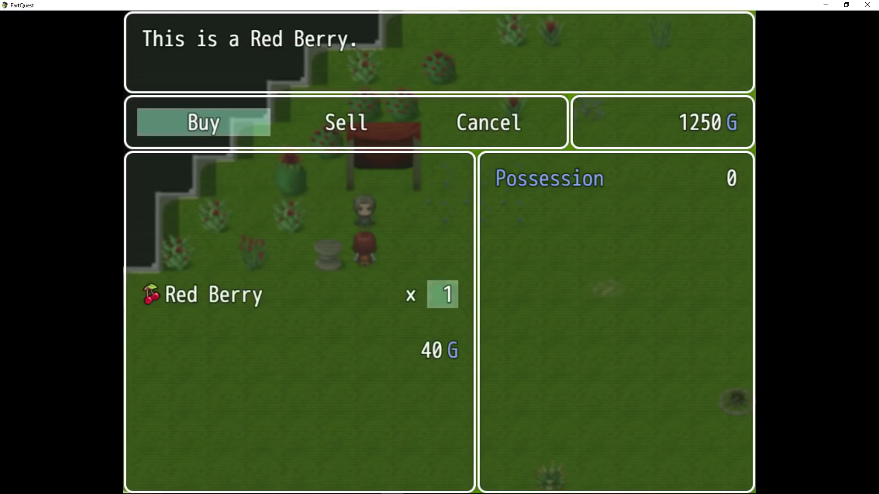
pyautogui.press('Up')
pyautogui.press('Escape')
pyautogui.press('Escape')
pyautogui.press('Escape')
# Walk back to the grain merchant by the fence and choose to sell in his shop.
pyautogui.press('Down')
pyautogui.press('Right')
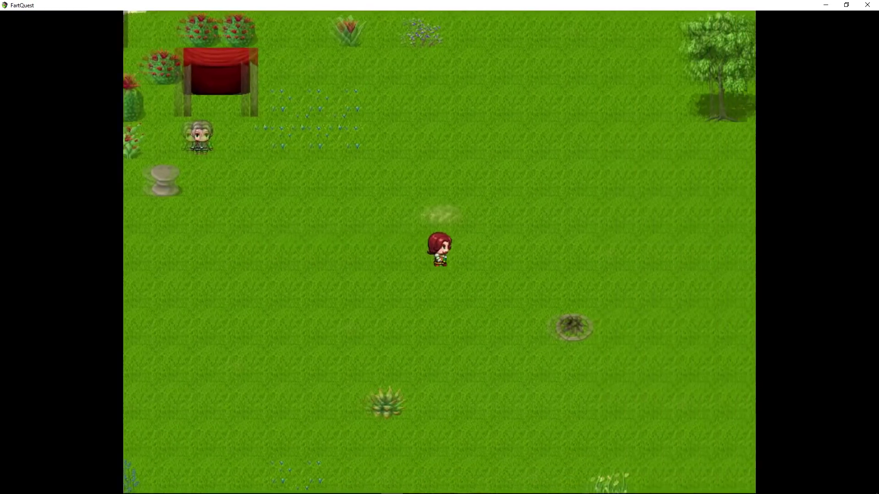
pyautogui.press('Right')
pyautogui.press('Return')
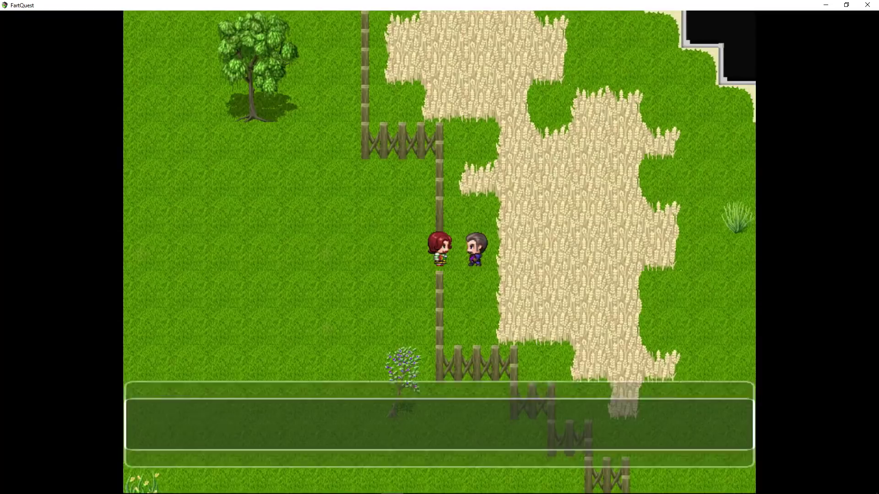
pyautogui.press('Return')
pyautogui.press('Right')
pyautogui.press('Return')
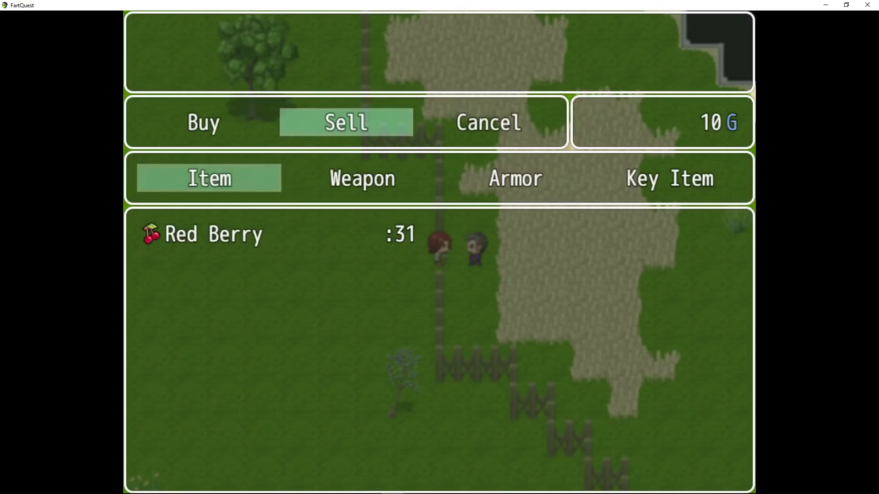
pyautogui.press('Escape')
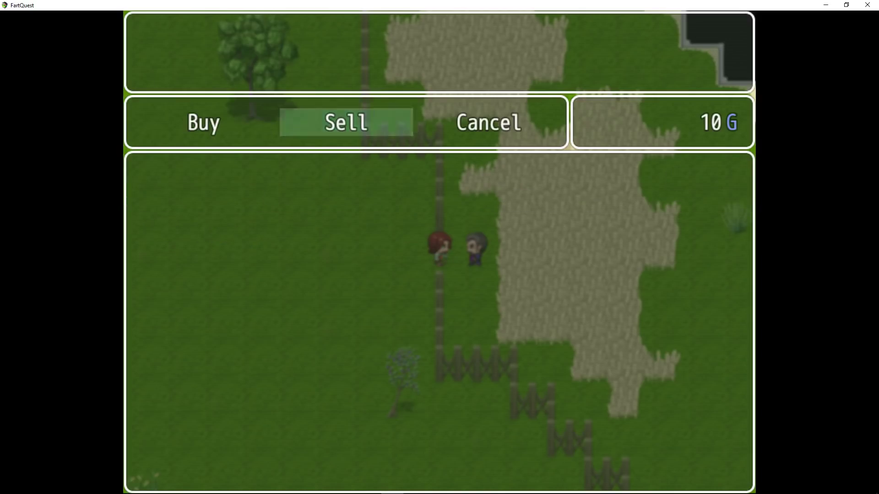
pyautogui.press('Left')
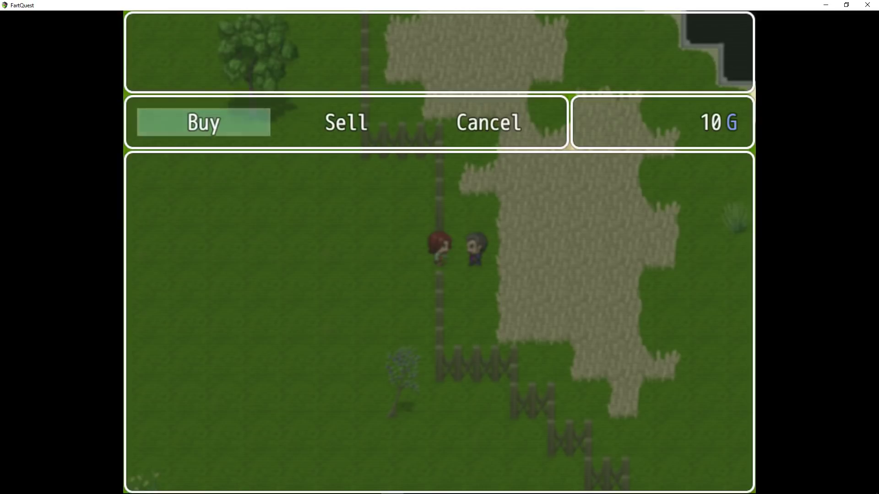
pyautogui.press('Right')
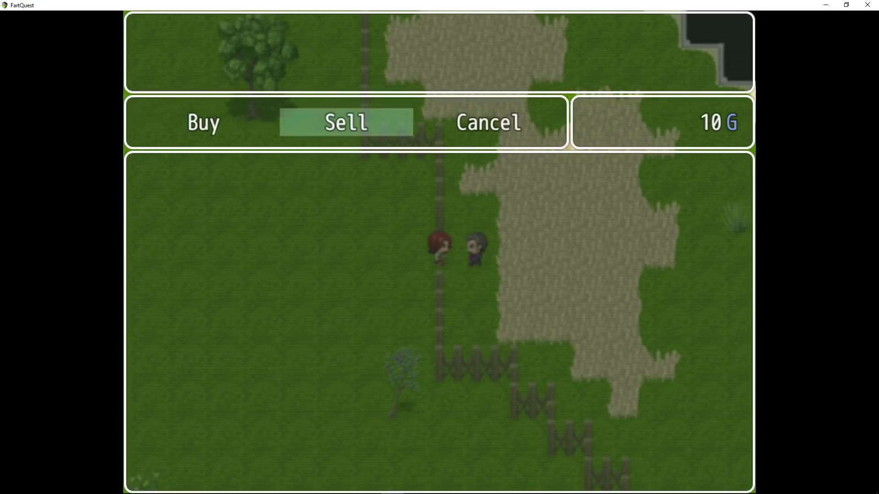
# Sell all 31 Red Berries to the grain merchant.
pyautogui.press('Return')
pyautogui.press('Return')
pyautogui.press('Return')
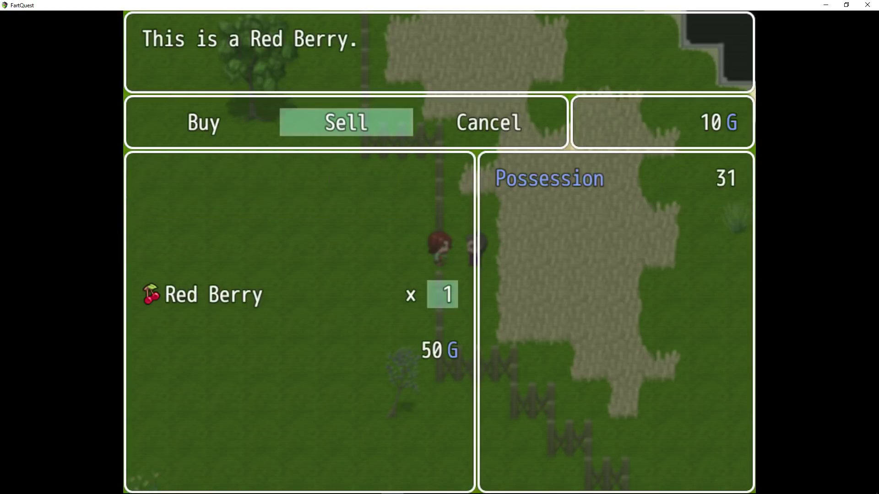
pyautogui.press('Up')
pyautogui.press('Up')
pyautogui.press('Up')
pyautogui.press('Up')
pyautogui.press('Return')
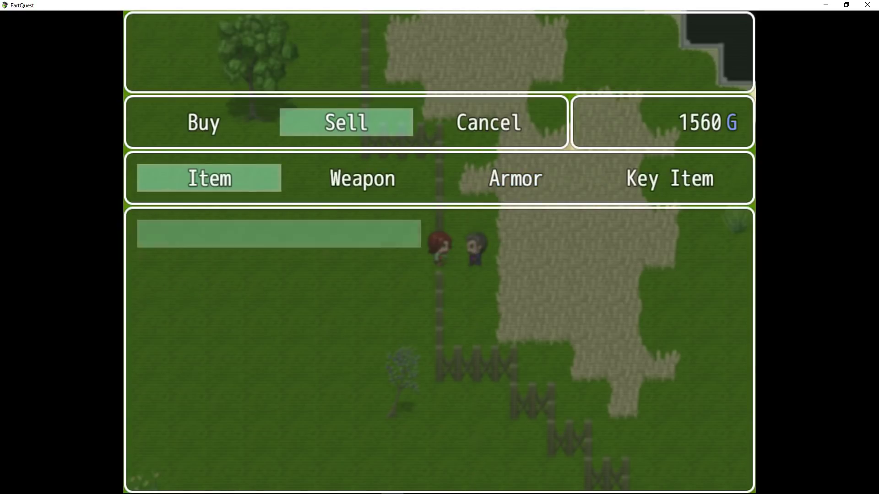
pyautogui.press('Escape')
pyautogui.press('Left')
pyautogui.press('Escape')
# Buy 39 Dry Grain from the grain merchant and leave the shop.
pyautogui.press('Left')
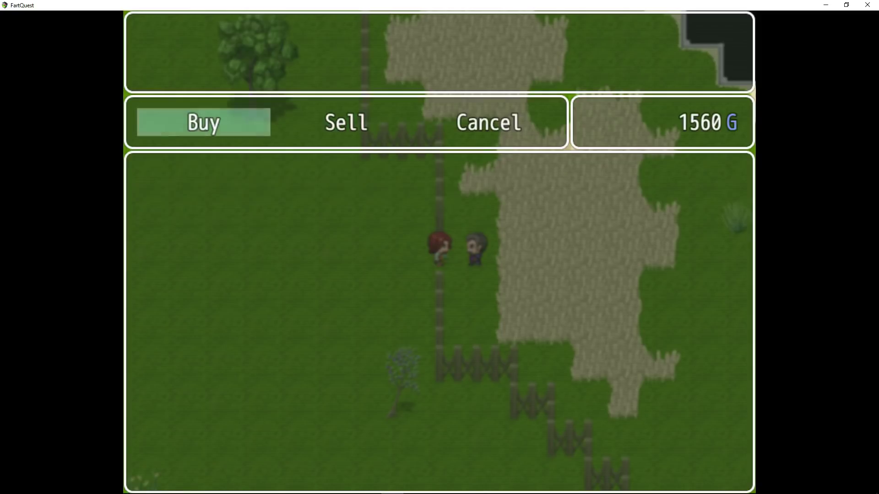
pyautogui.press('Return')
pyautogui.press('Down')
pyautogui.press('Return')
pyautogui.press('Up')
pyautogui.press('Up')
pyautogui.press('Left')
pyautogui.press('Left')
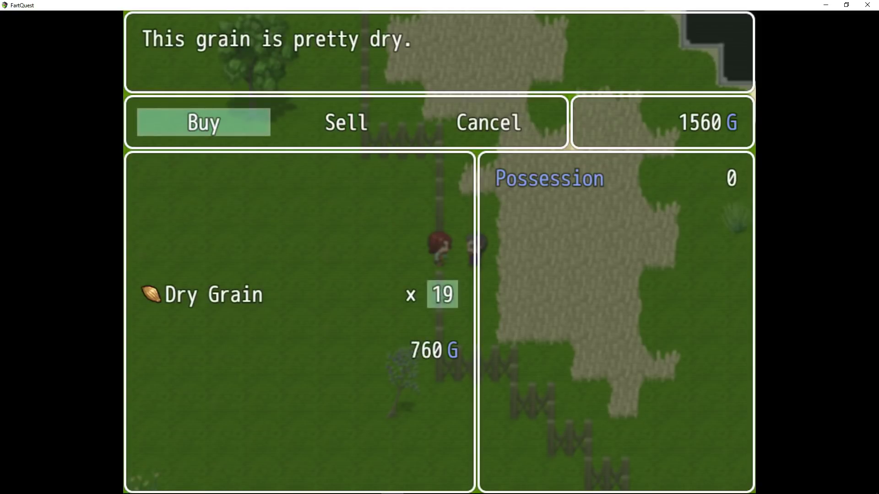
pyautogui.press('Up')
pyautogui.press('Up')
pyautogui.press('Return')
pyautogui.press('Escape')
pyautogui.press('Escape')
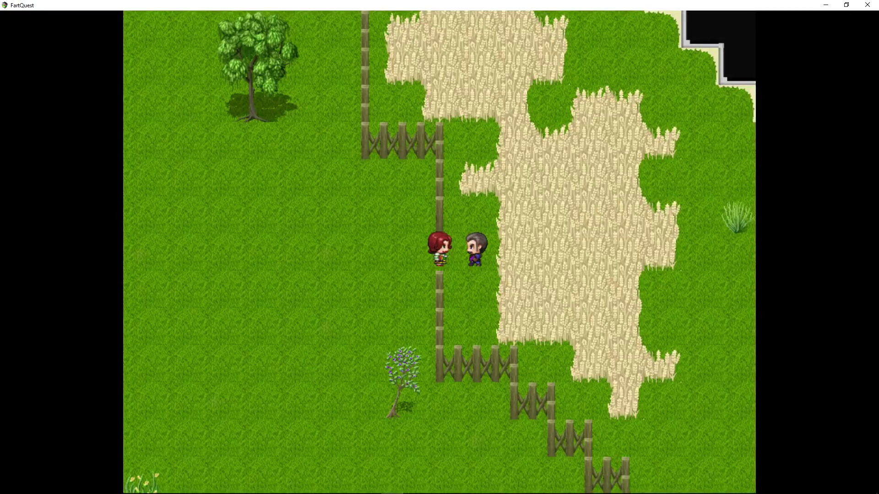
# Return to the red berry merchant's stall and talk to him.
pyautogui.press('Left')
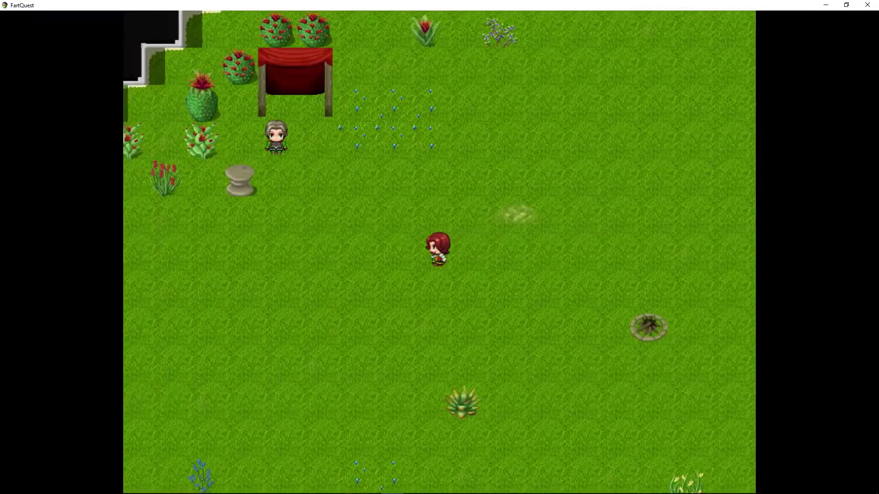
pyautogui.press('Left')
pyautogui.press('Up')
pyautogui.press('Return')
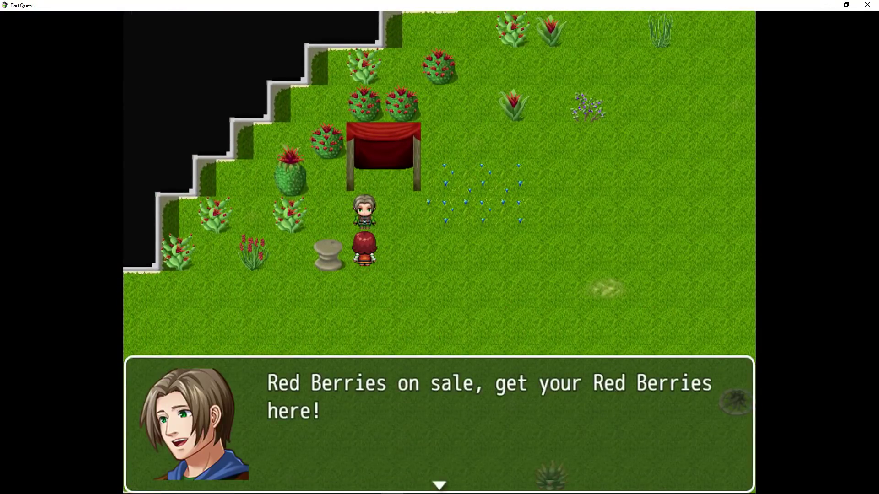
# Sell all 39 Dry Grain to the red berry merchant.
pyautogui.press('Return')
pyautogui.press('Right')
pyautogui.press('Return')
pyautogui.press('Return')
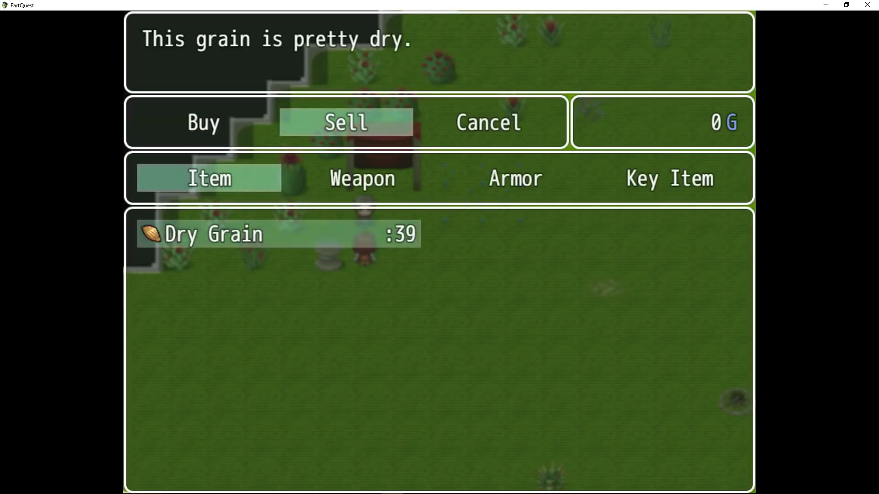
pyautogui.press('Return')
pyautogui.press('Right')
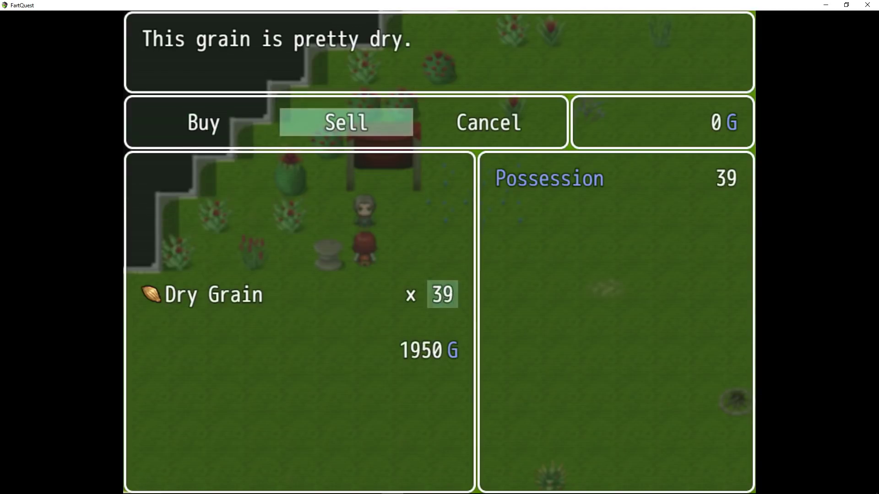
pyautogui.press('Return')
pyautogui.press('Escape')
pyautogui.press('Left')
pyautogui.press('Escape')
# Open the red berry merchant's goods for purchase with the sale proceeds in hand.
pyautogui.press('Left')
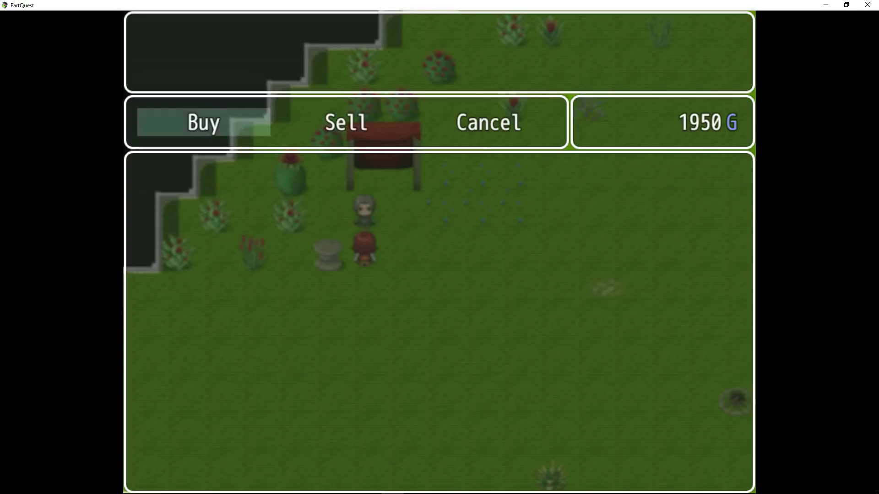
pyautogui.press('Return')
pyautogui.press('Down')
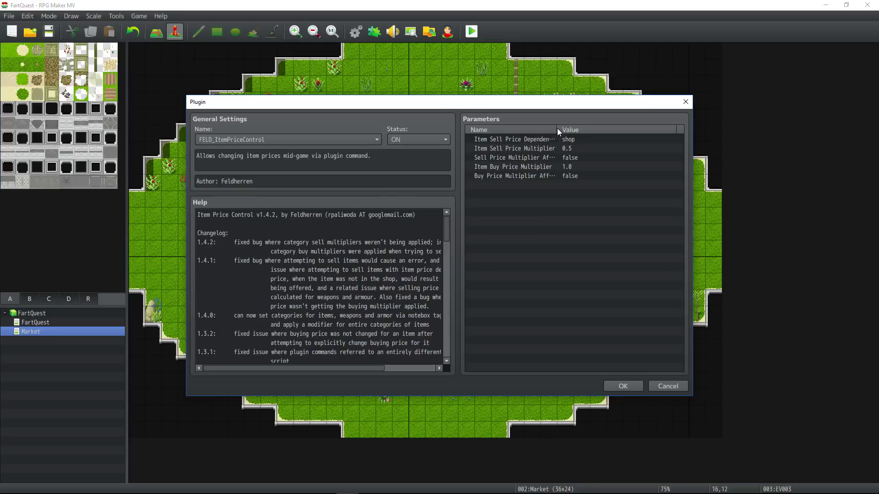
# Widen the Name column in the FELD_ItemPriceControl plugin parameters so the full parameter names fit.
pyautogui.moveTo(556, 128); pyautogui.dragTo(641, 127)
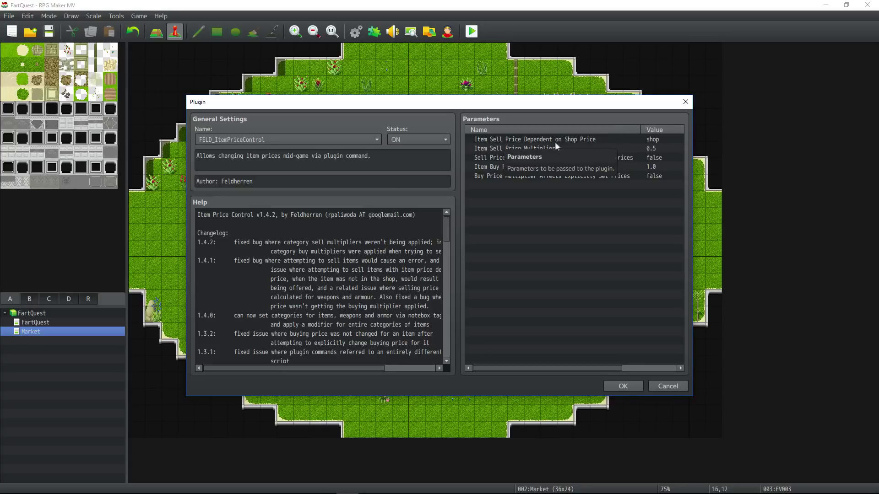
# Read the description of the Item Sell Price Dependent on Shop Price parameter and close the plugin settings.
pyautogui.doubleClick(579, 139)
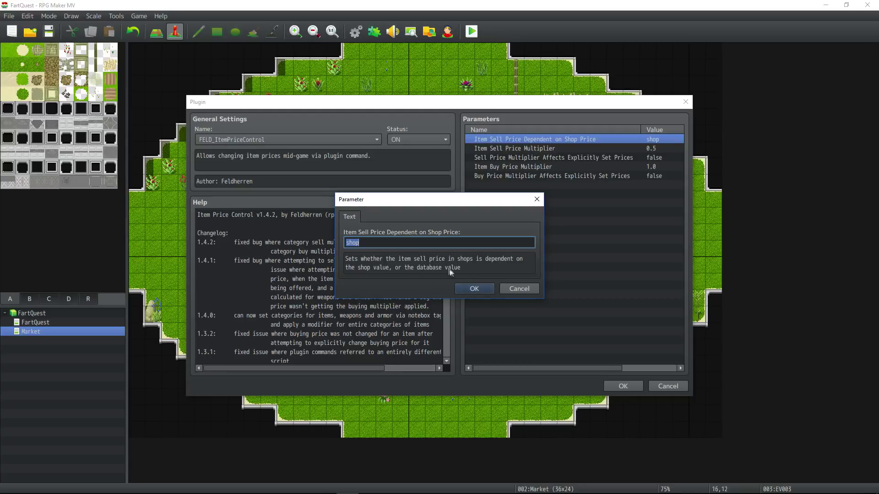
pyautogui.click(473, 289)
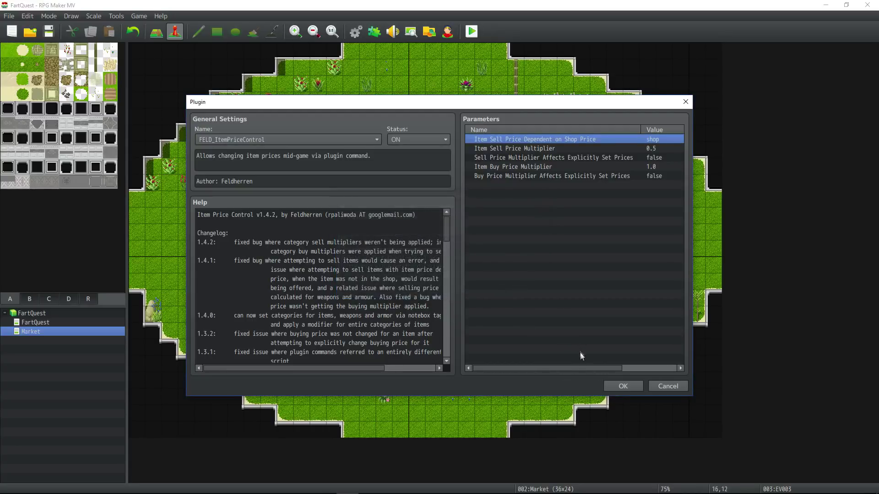
pyautogui.click(619, 382)
# Check the Dry Grain item's price in the database and close it.
pyautogui.press('F9')
pyautogui.doubleClick(463, 184)
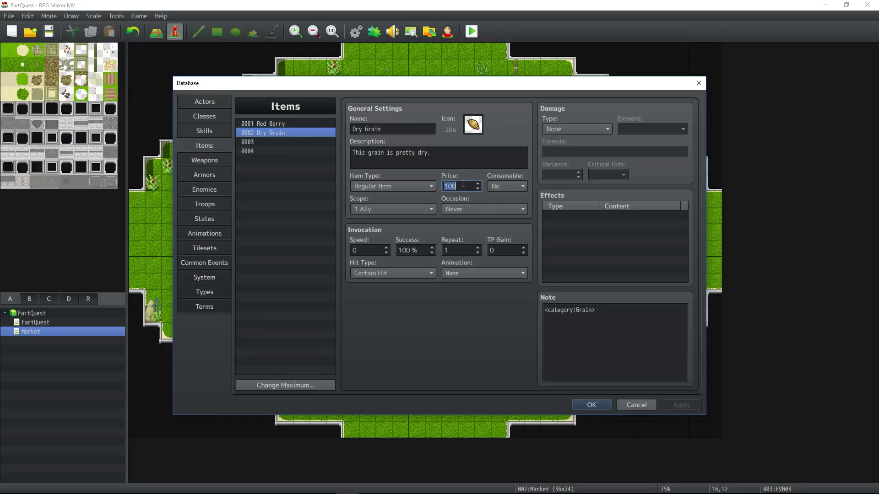
pyautogui.click(451, 185)
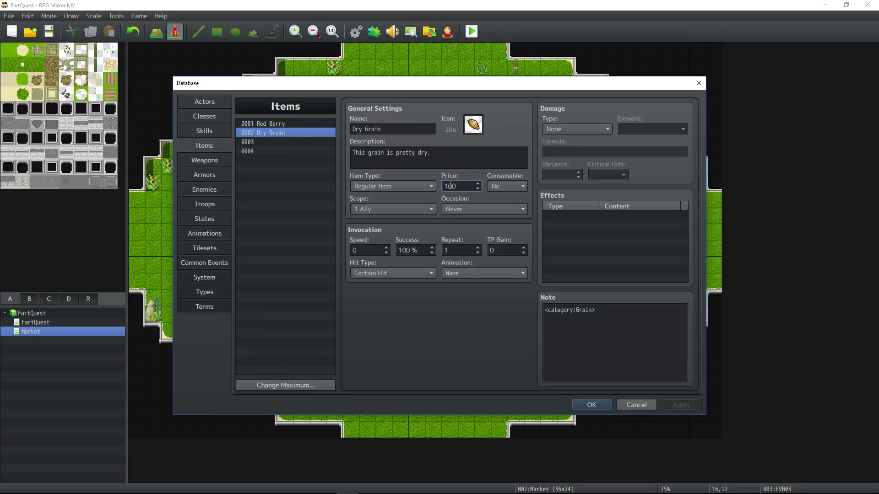
pyautogui.click(591, 402)
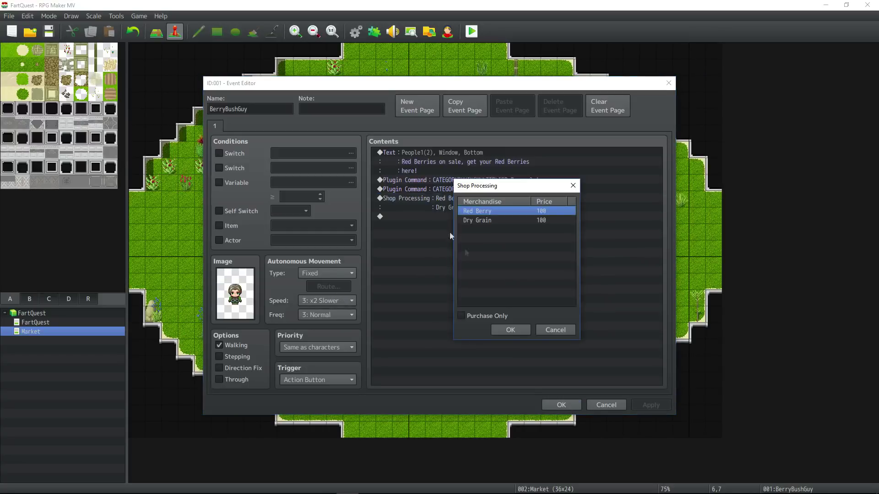
# Set the Red Berry merchandise price to Standard in BerryBushGuy's Shop Processing and confirm the event.
pyautogui.doubleClick(544, 211)
pyautogui.click(473, 290)
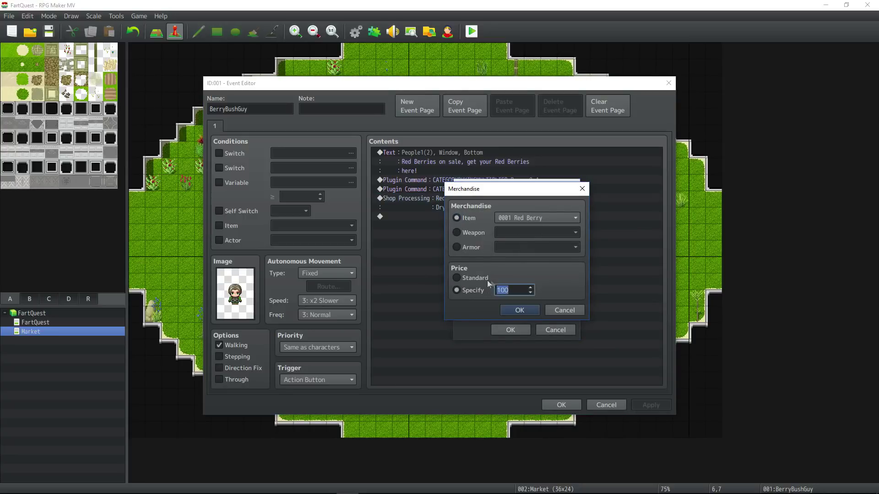
pyautogui.click(474, 279)
pyautogui.click(518, 309)
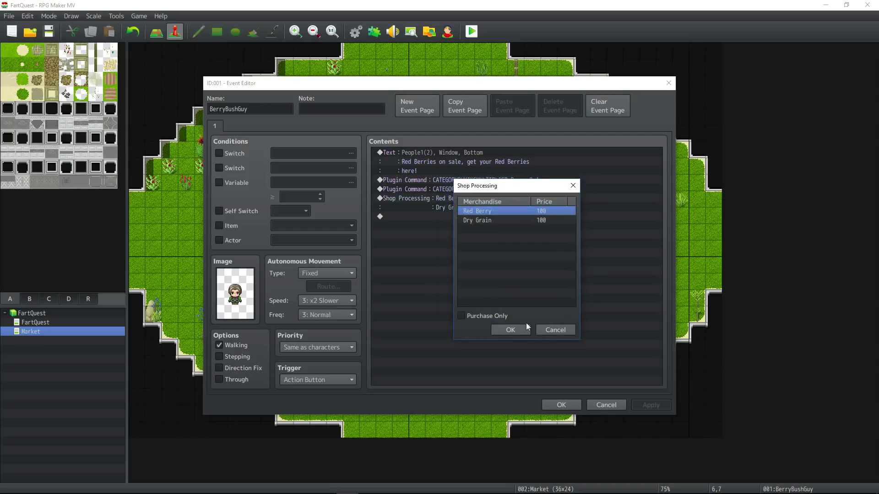
pyautogui.click(512, 328)
pyautogui.click(560, 404)
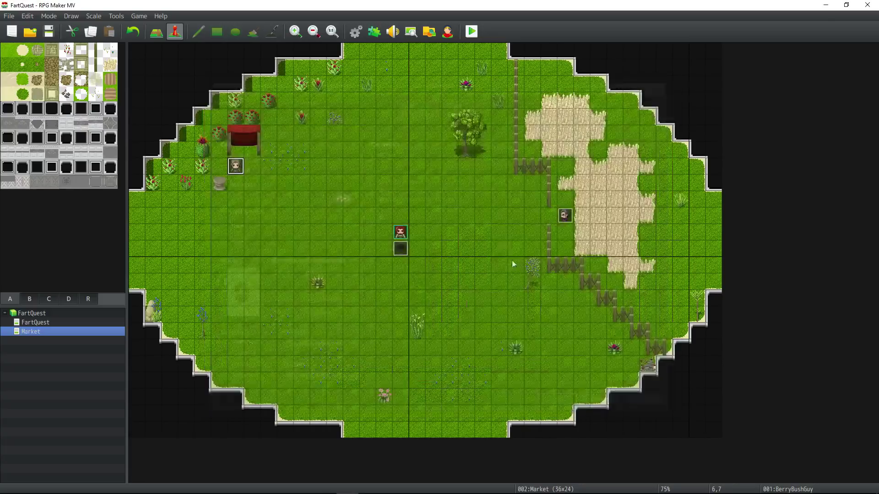
# Reopen the FELD_ItemPriceControl plugin settings and widen the parameters' Name column to show the full names.
pyautogui.click(379, 34)
pyautogui.doubleClick(465, 137)
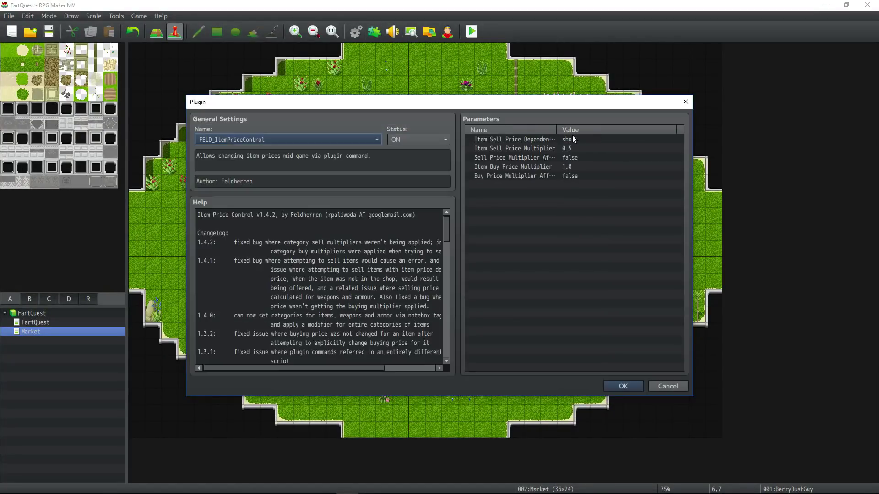
pyautogui.moveTo(557, 130); pyautogui.dragTo(641, 129)
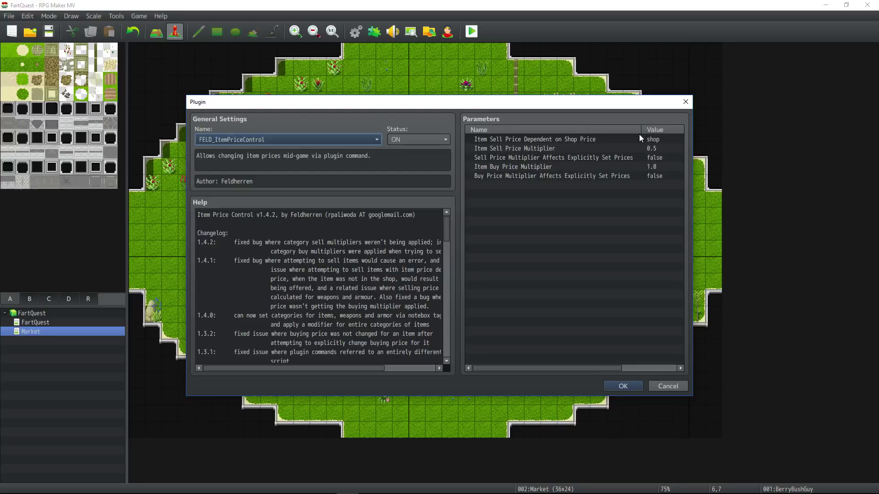
# Examine the value and description of the Item Sell Price Dependent on Shop Price parameter.
pyautogui.doubleClick(640, 139)
pyautogui.click(393, 241)
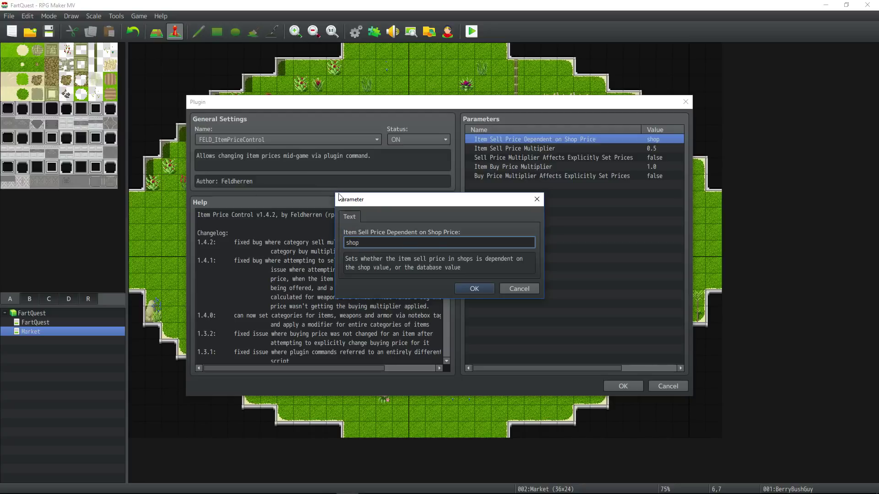
pyautogui.click(463, 288)
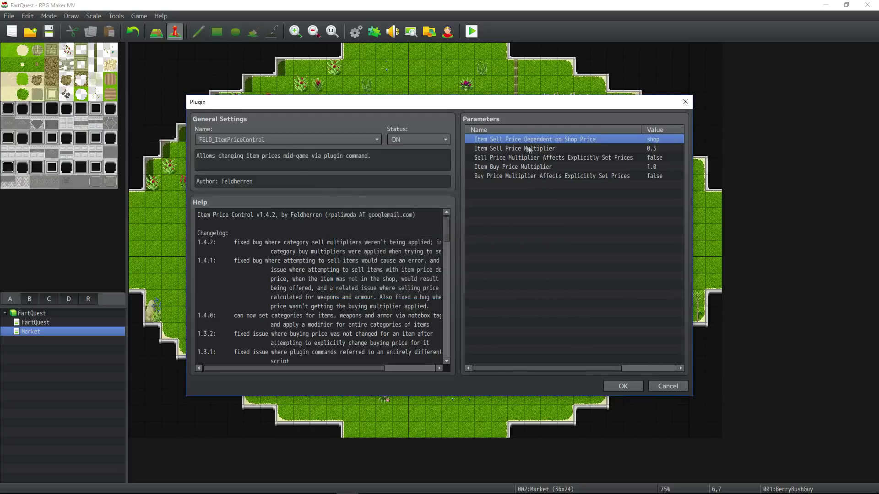
# Try 0.75 as the Item Sell Price Multiplier in the FELD_ItemPriceControl parameters.
pyautogui.click(498, 149)
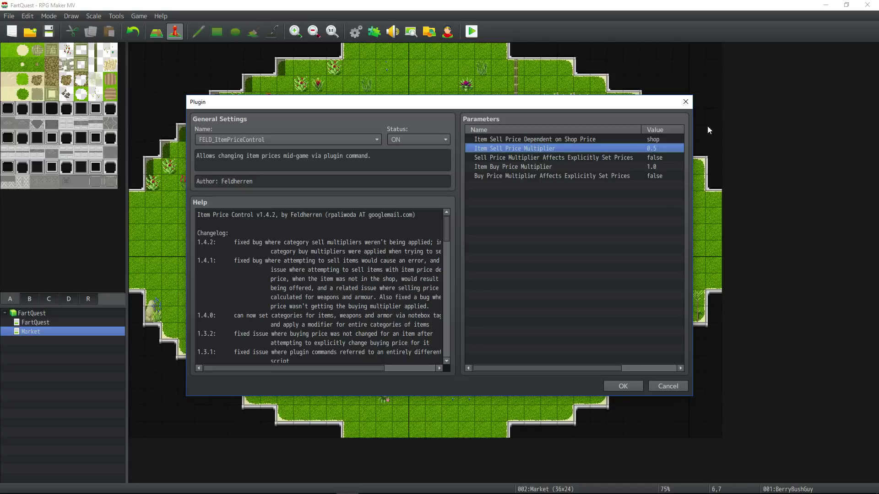
pyautogui.doubleClick(608, 149)
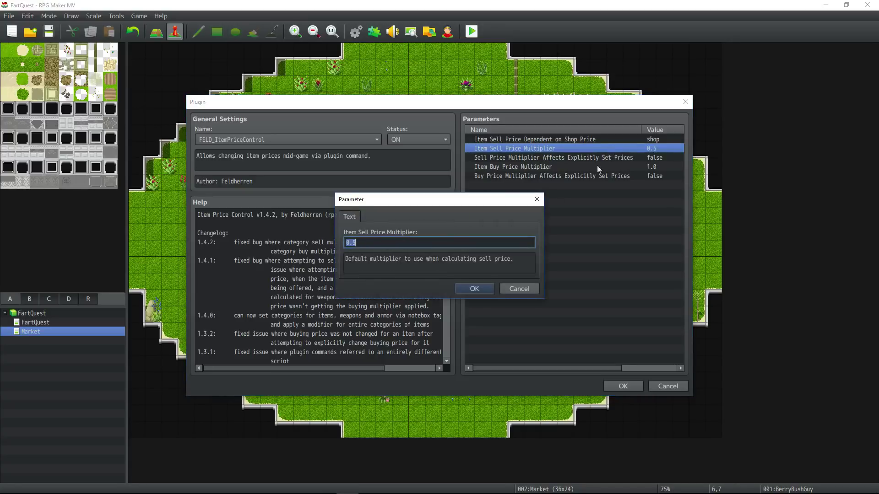
pyautogui.click(375, 241)
pyautogui.press('BackSpace')
pyautogui.write('1')
pyautogui.press('BackSpace')
pyautogui.write('75')
pyautogui.click(469, 287)
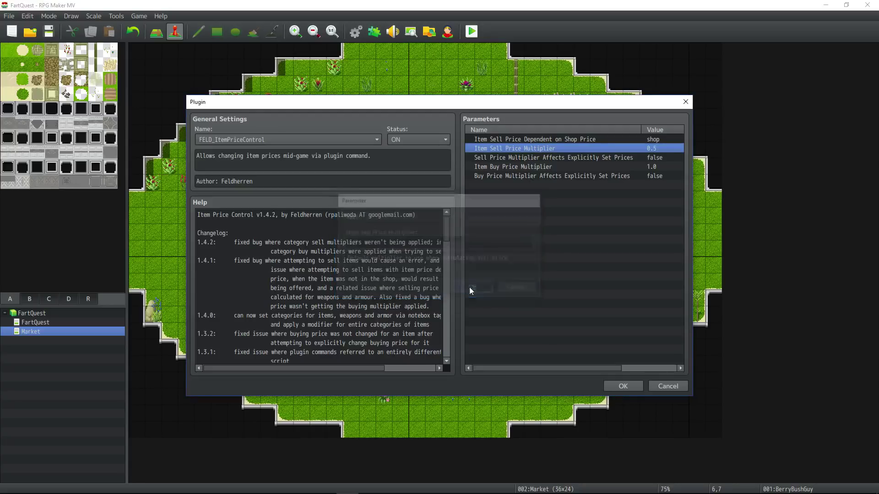
# Read the description of the Sell Price Multiplier Affects Explicitly Set Prices parameter.
pyautogui.click(515, 157)
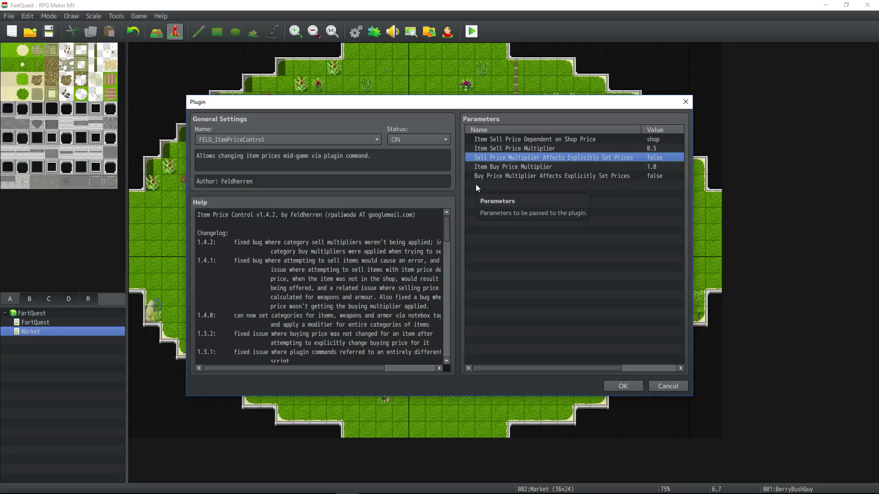
pyautogui.press('Return')
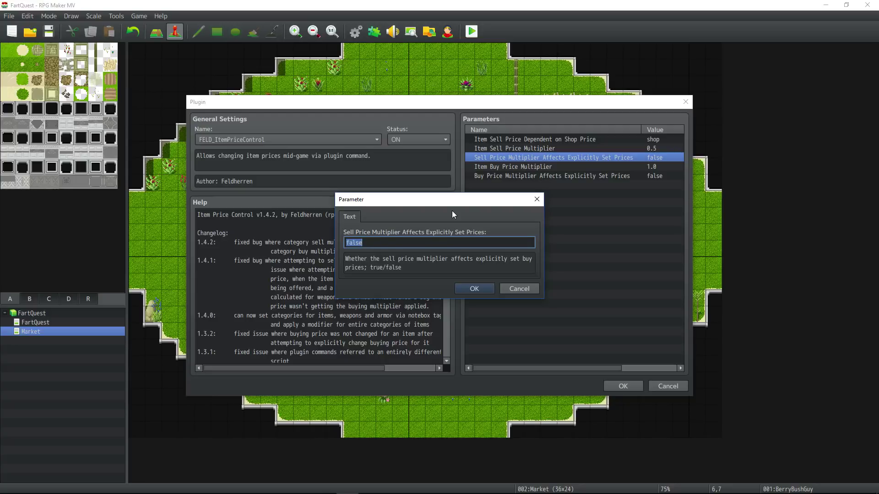
pyautogui.click(467, 288)
# Examine the SETBUYPRICE command and the surrounding plugin commands in the plugin's help text.
pyautogui.scroll(-10, 442, 329)
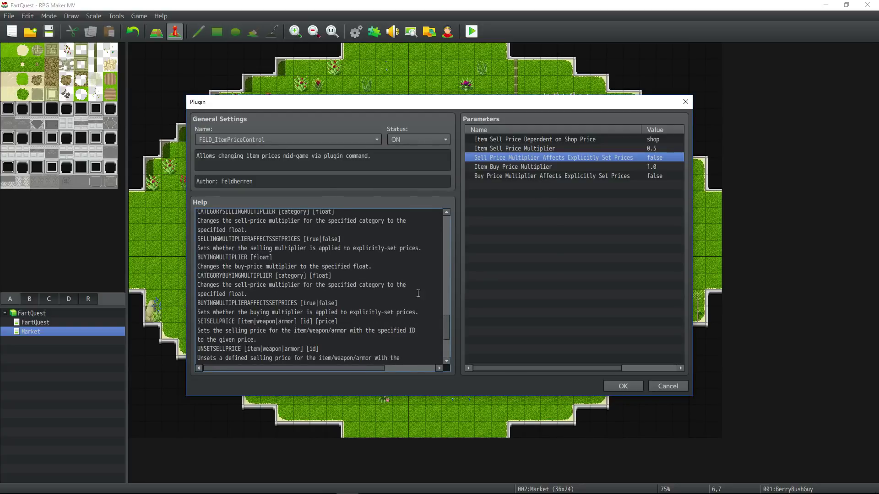
pyautogui.scroll(-3, 254, 312)
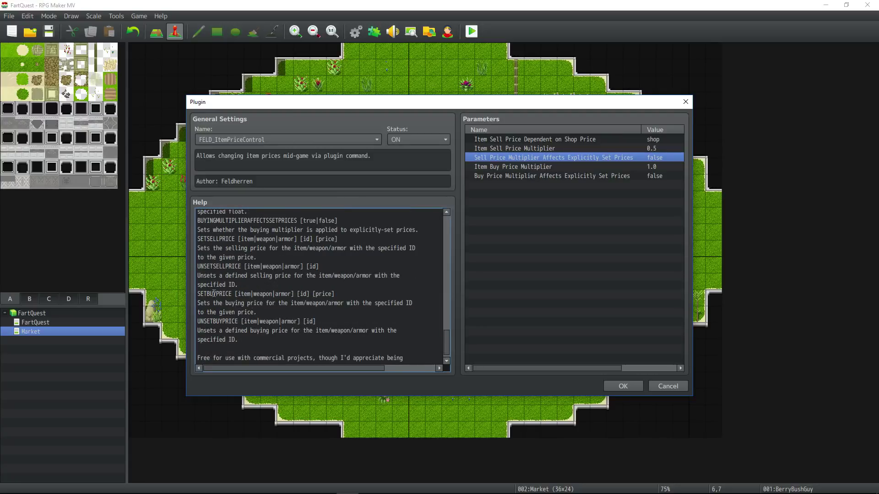
pyautogui.moveTo(196, 294); pyautogui.dragTo(231, 295)
pyautogui.scroll(3, 254, 278)
pyautogui.scroll(-3, 236, 244)
pyautogui.moveTo(232, 293); pyautogui.dragTo(197, 294)
pyautogui.click(242, 265)
pyautogui.scroll(11, 380, 222)
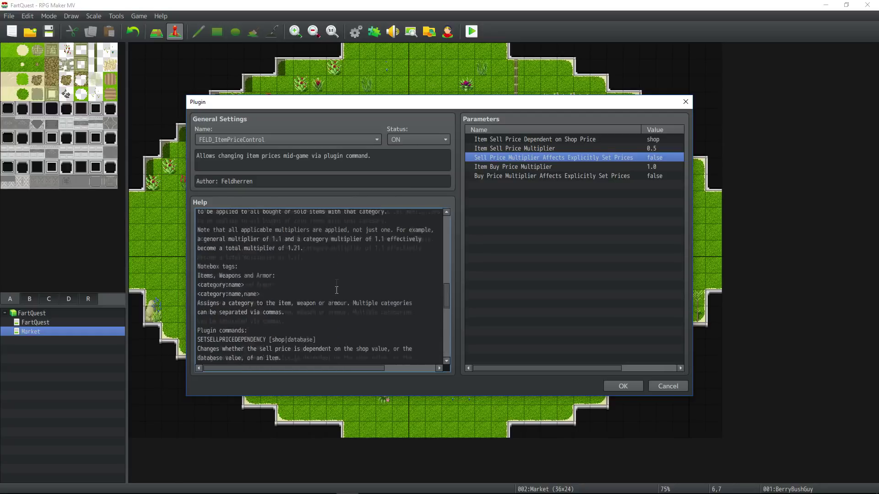
pyautogui.scroll(1, 342, 248)
# Read the description of Item Buy Price Multiplier and select the Buy Price Multiplier Affects Explicitly Set Prices parameter.
pyautogui.doubleClick(520, 169)
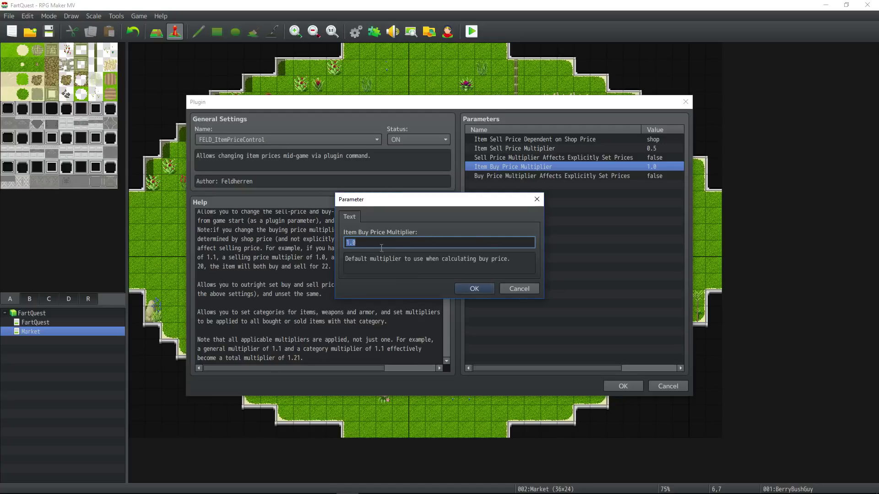
pyautogui.click(478, 290)
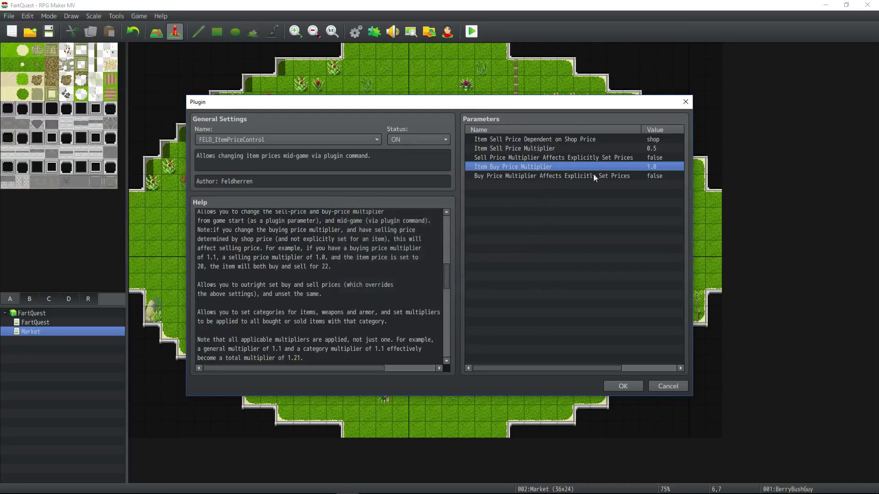
pyautogui.click(546, 175)
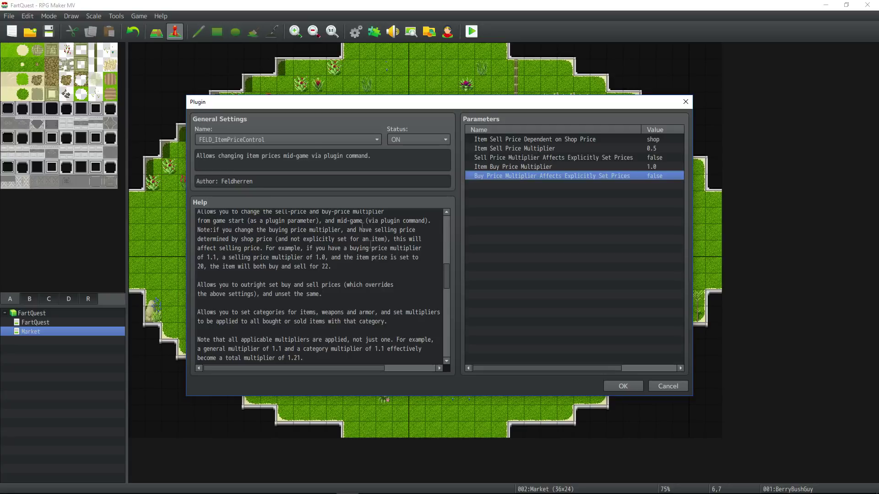
# Review the commands for setting and unsetting explicit prices in the help text, highlighting UNSETBUYPRICE.
pyautogui.moveTo(449, 270); pyautogui.dragTo(447, 331)
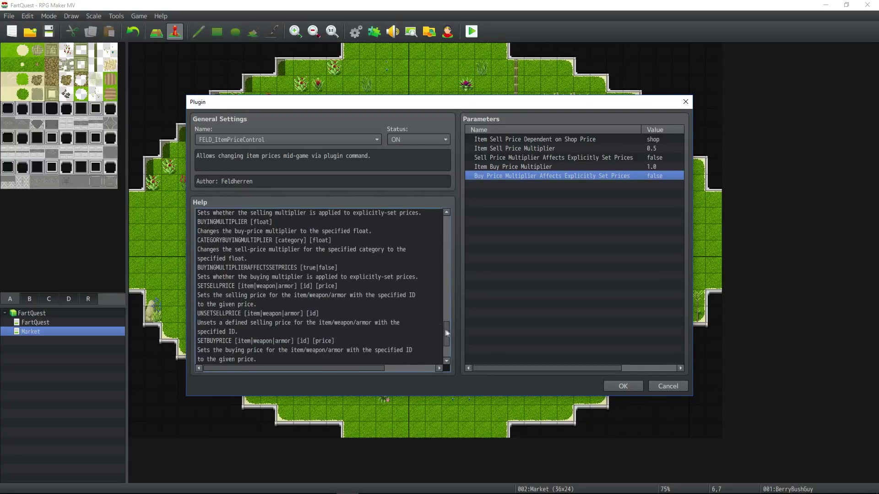
pyautogui.moveTo(255, 276); pyautogui.dragTo(258, 275)
pyautogui.scroll(-3, 257, 271)
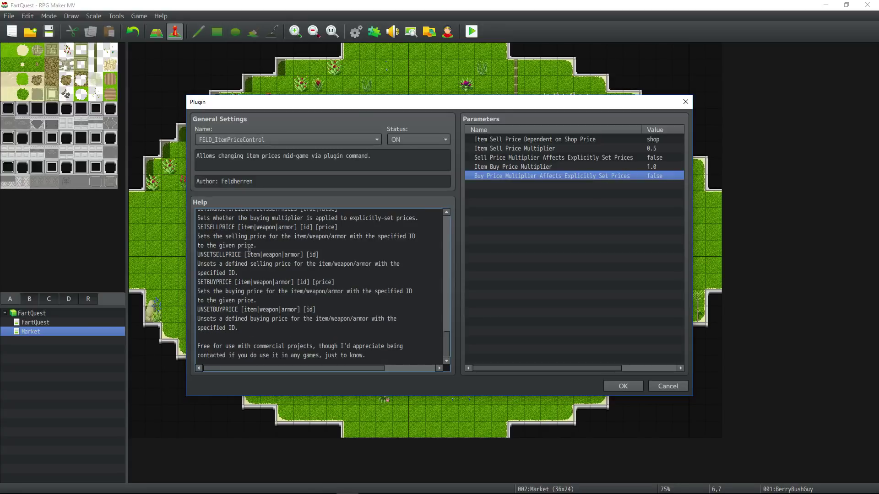
pyautogui.moveTo(316, 309); pyautogui.dragTo(198, 310)
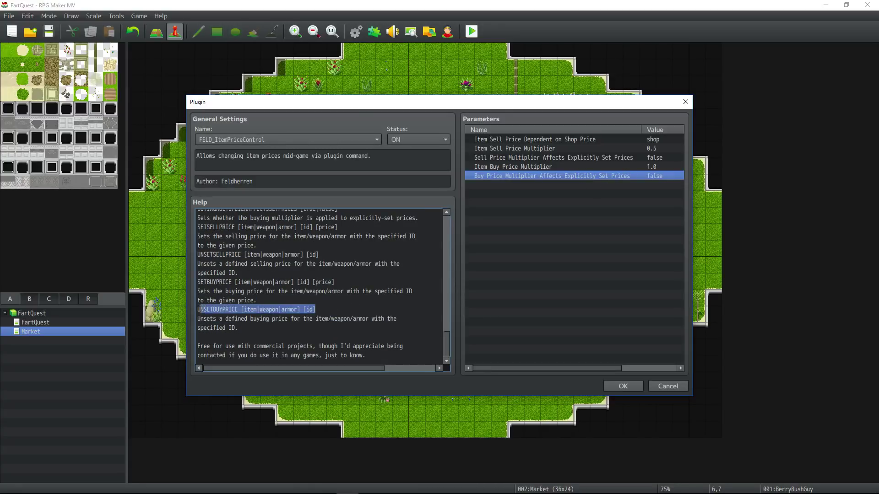
pyautogui.click(595, 176)
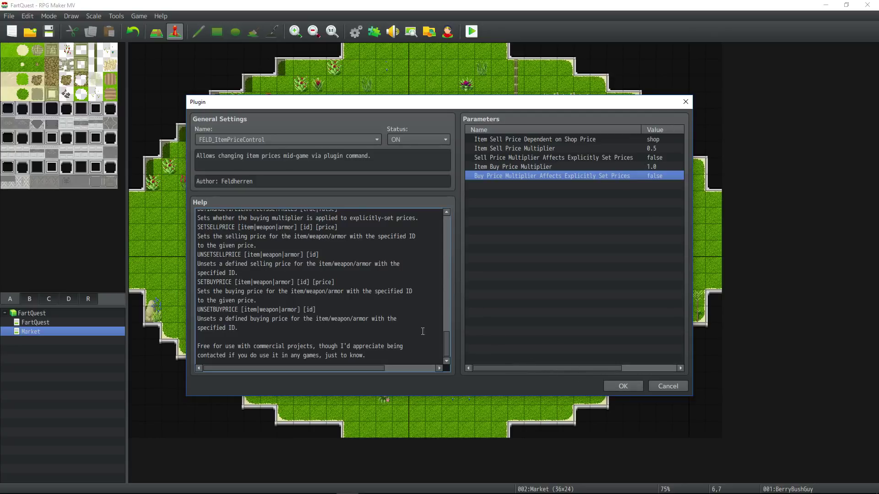
# Examine the notebox tags <category:name> and <category:name,name> in the plugin's help text.
pyautogui.moveTo(445, 344); pyautogui.dragTo(445, 266)
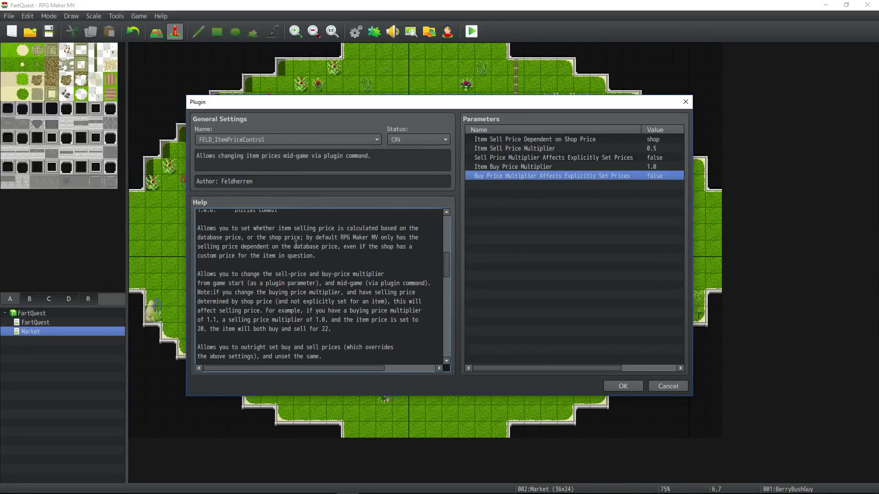
pyautogui.scroll(-5, 291, 244)
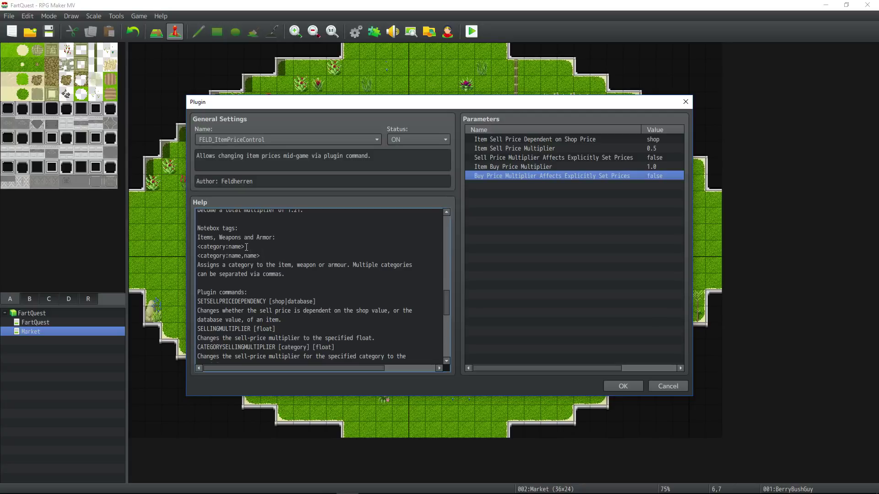
pyautogui.moveTo(246, 247); pyautogui.dragTo(196, 248)
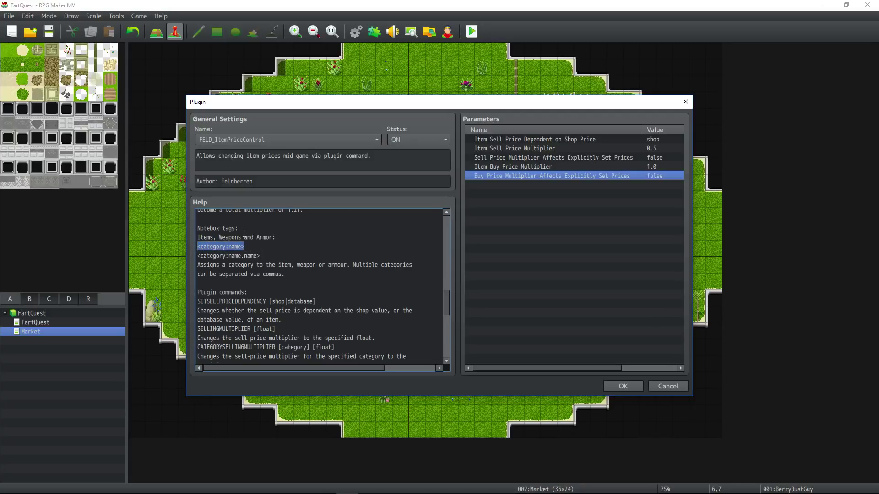
pyautogui.moveTo(248, 247); pyautogui.dragTo(196, 247)
pyautogui.click(245, 258)
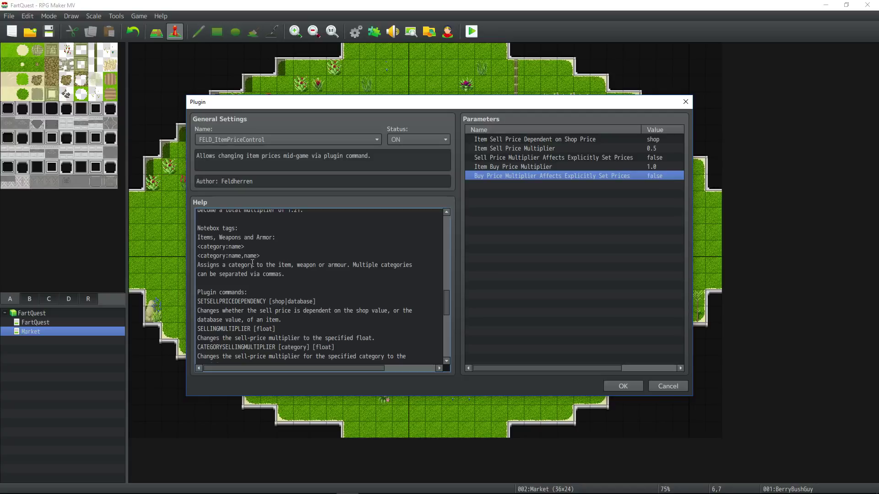
pyautogui.moveTo(259, 256); pyautogui.dragTo(197, 256)
pyautogui.click(239, 257)
pyautogui.moveTo(282, 256); pyautogui.dragTo(196, 256)
pyautogui.moveTo(257, 246); pyautogui.dragTo(191, 245)
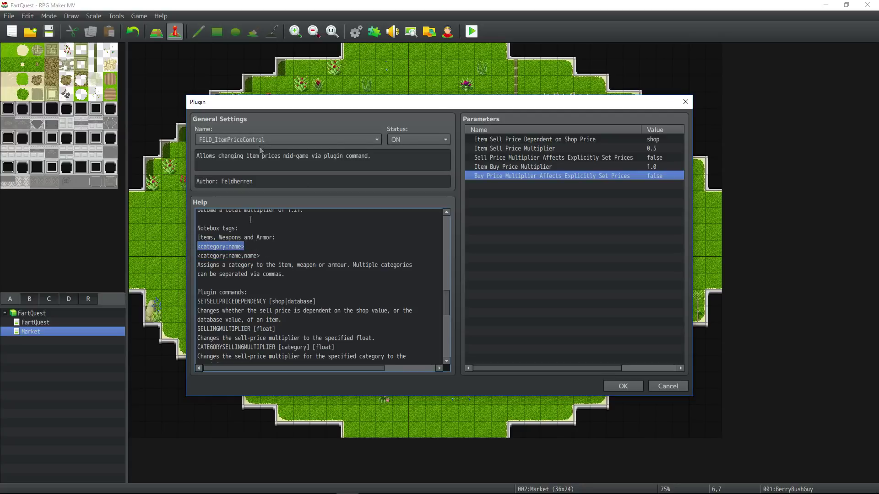
# Confirm the plugin settings, close the Plugin Manager, and open the BerryBushGuy event on the Market map.
pyautogui.click(615, 386)
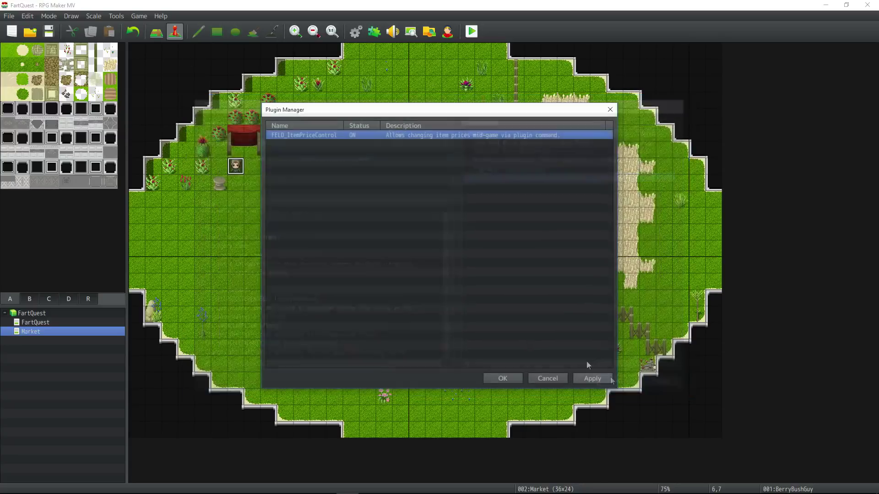
pyautogui.click(505, 378)
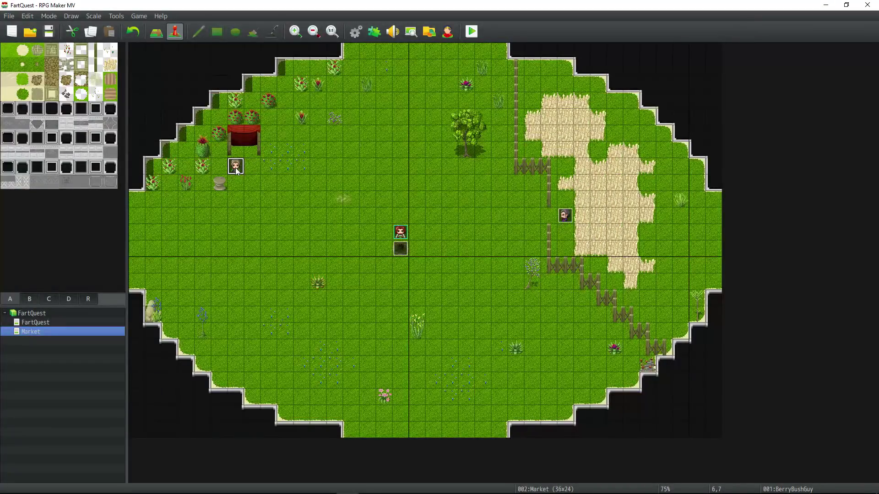
pyautogui.doubleClick(236, 166)
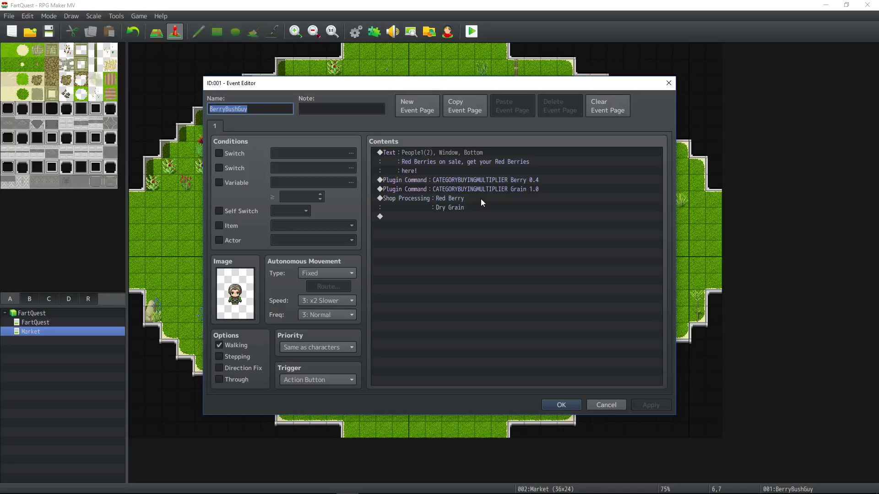
# Close the BerryBushGuy event and review the price and category note of Dry Grain and Red Berry in the item database.
pyautogui.click(545, 181)
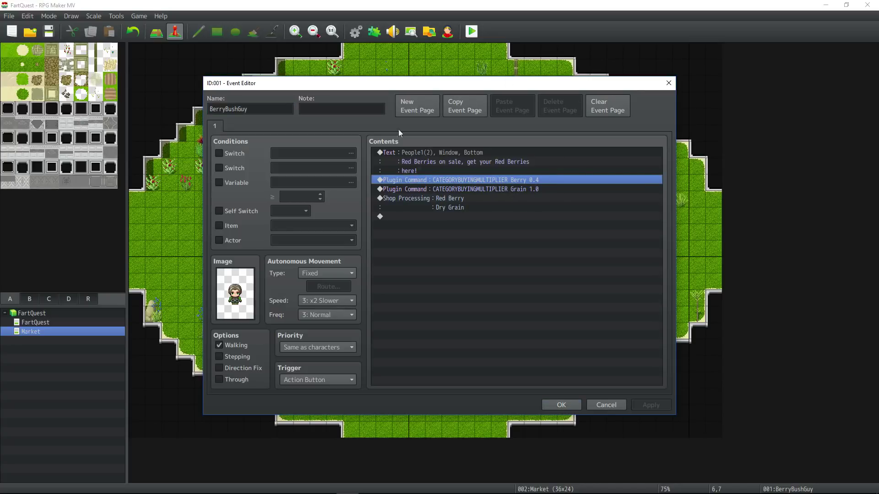
pyautogui.click(572, 402)
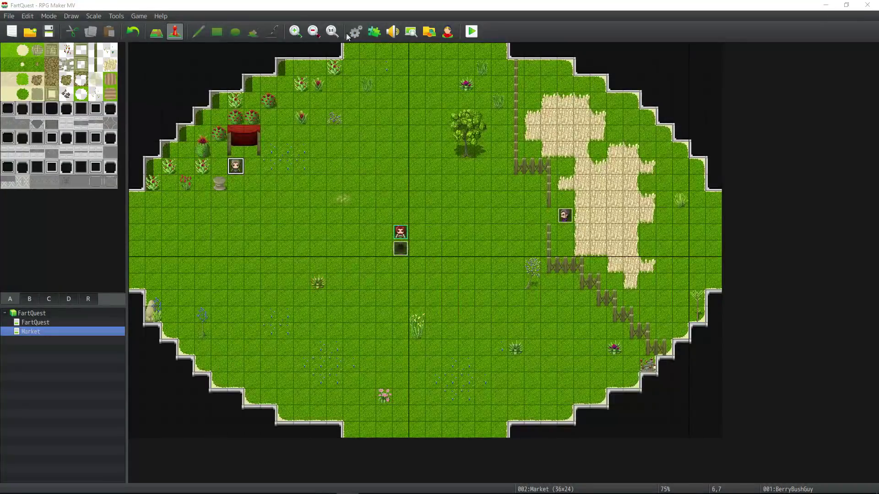
pyautogui.click(353, 32)
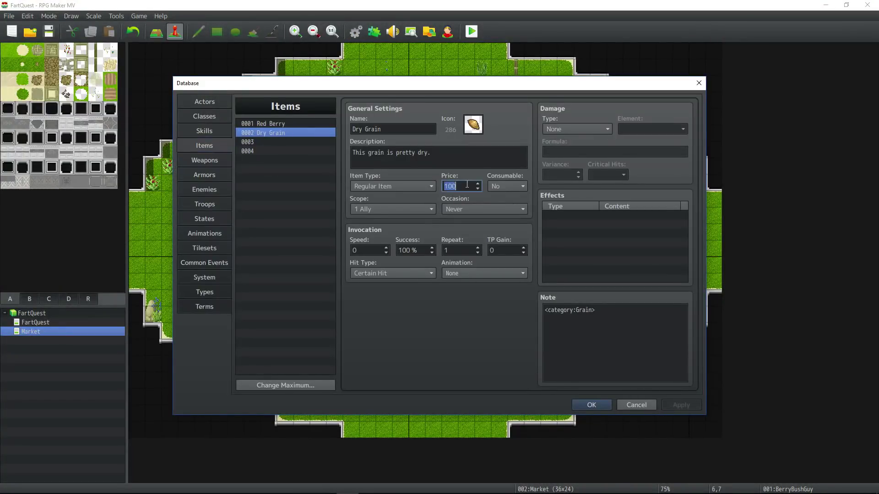
pyautogui.press('Tab')
pyautogui.press('Tab')
pyautogui.press('Tab')
pyautogui.press('Tab')
pyautogui.press('Tab')
pyautogui.press('Tab')
pyautogui.click(281, 124)
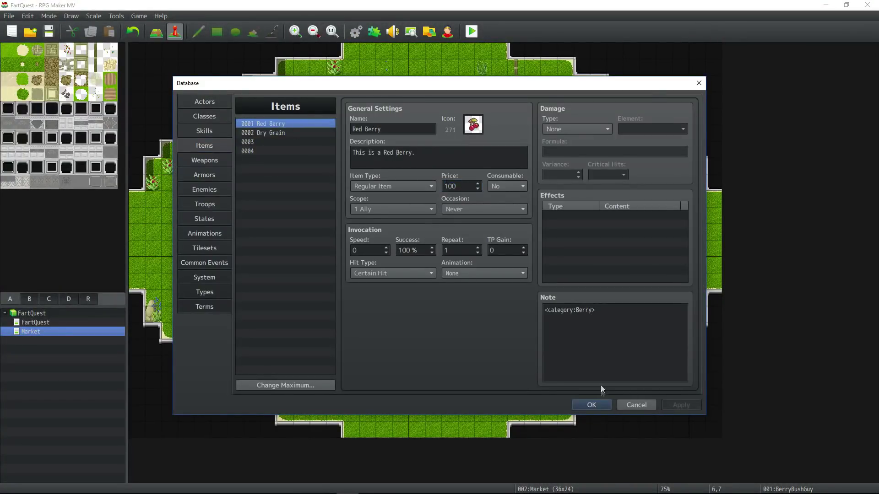
pyautogui.click(592, 405)
pyautogui.click(529, 179)
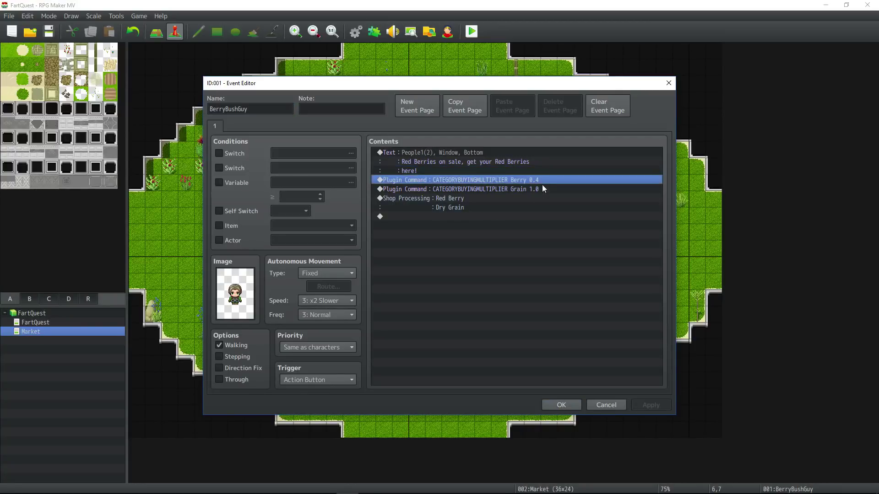
pyautogui.click(427, 216)
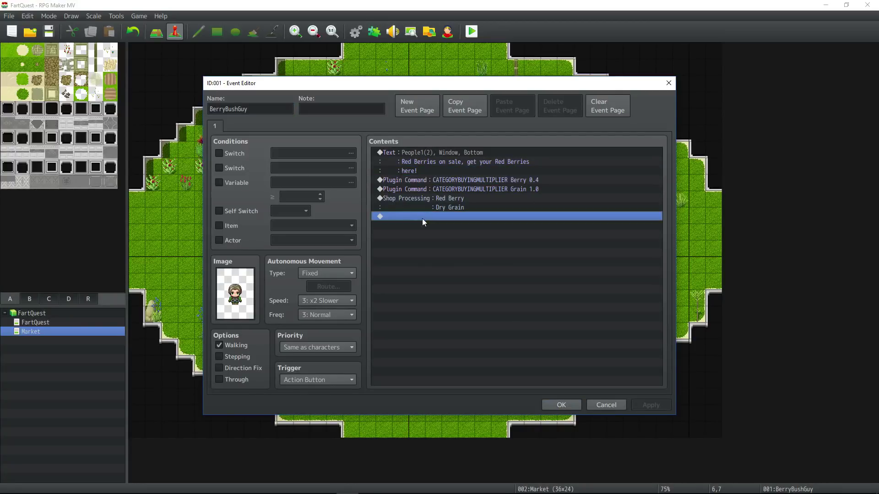
pyautogui.rightClick(422, 218)
pyautogui.click(438, 224)
pyautogui.click(437, 128)
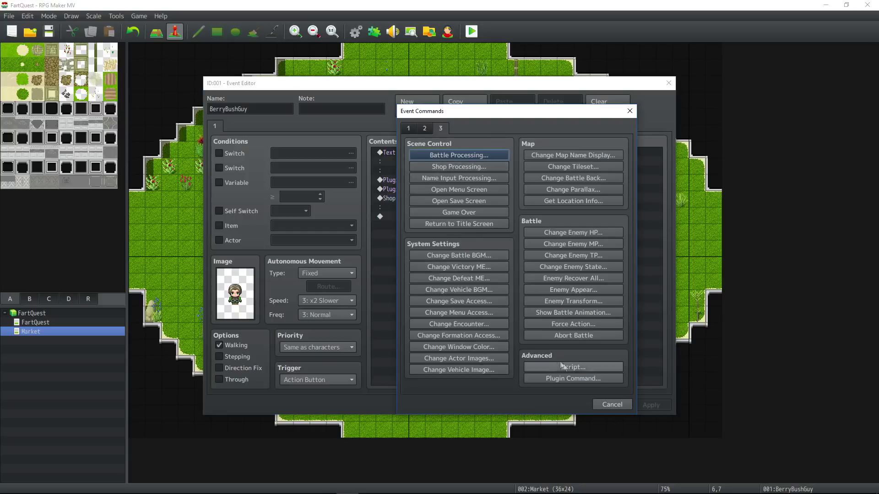
pyautogui.click(576, 378)
pyautogui.click(585, 273)
# Open the Berry CATEGORYBUYINGMULTIPLIER command in the BerryBushGuy event and examine its category and multiplier arguments.
pyautogui.click(473, 180)
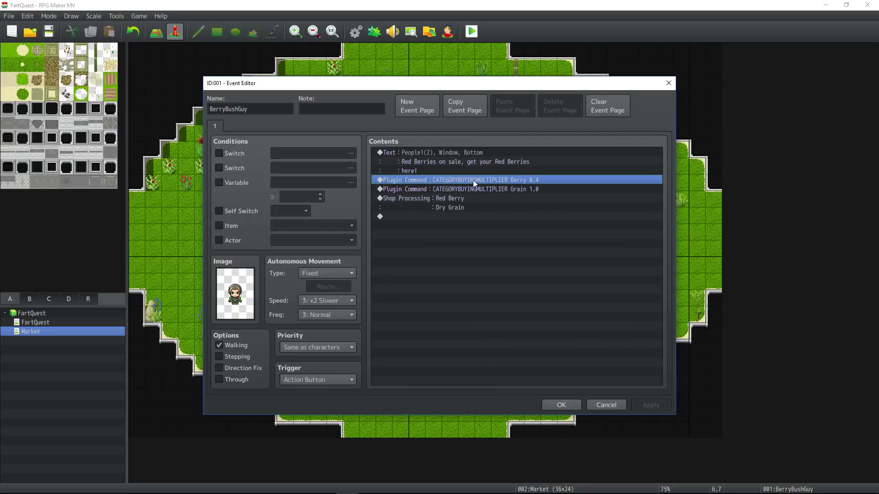
pyautogui.rightClick(473, 180)
pyautogui.click(497, 197)
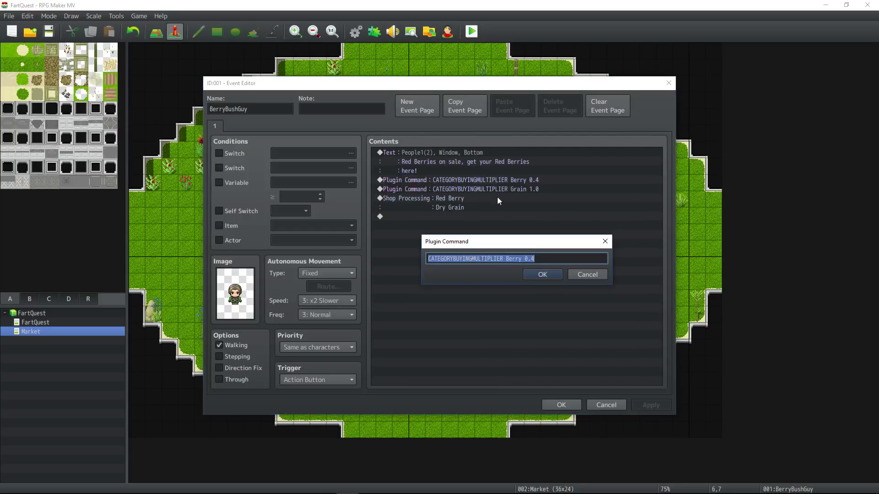
pyautogui.click(434, 259)
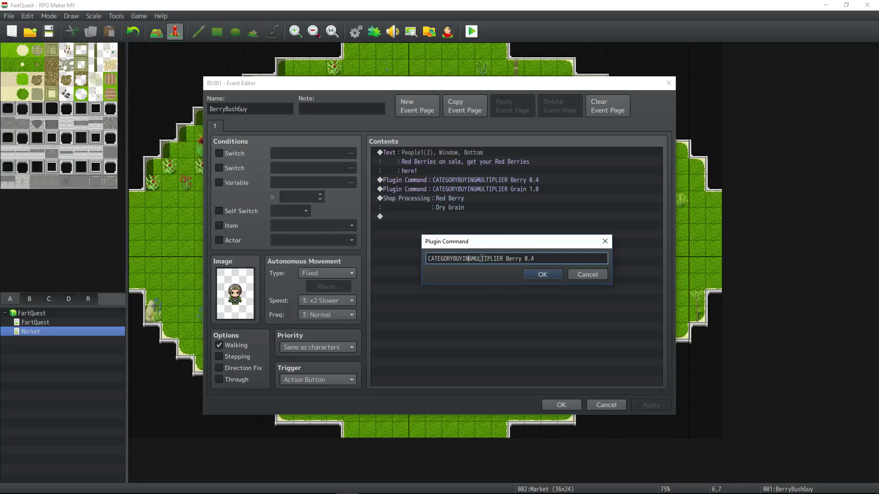
pyautogui.moveTo(506, 259); pyautogui.dragTo(538, 259)
pyautogui.click(522, 258)
pyautogui.moveTo(539, 259); pyautogui.dragTo(526, 258)
pyautogui.moveTo(539, 259); pyautogui.dragTo(525, 258)
pyautogui.click(535, 274)
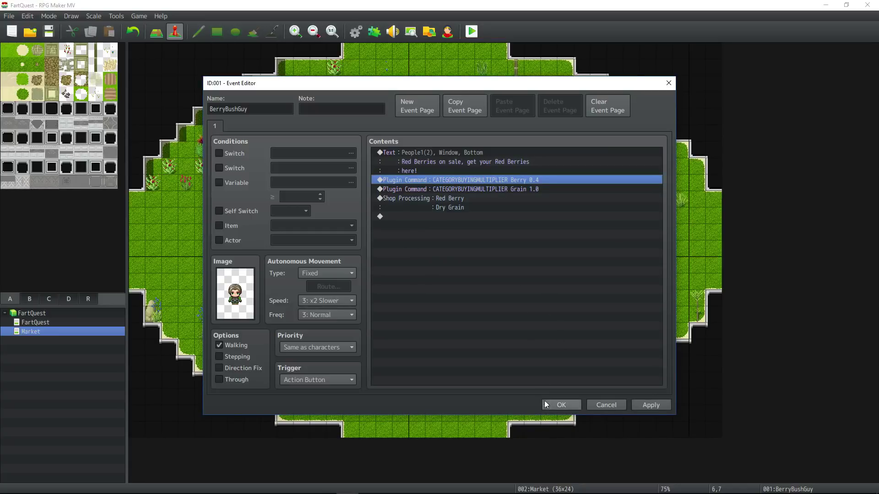
# Close the event and examine the category tag in Red Berry's note in the item database.
pyautogui.click(561, 404)
pyautogui.press('F9')
pyautogui.click(620, 309)
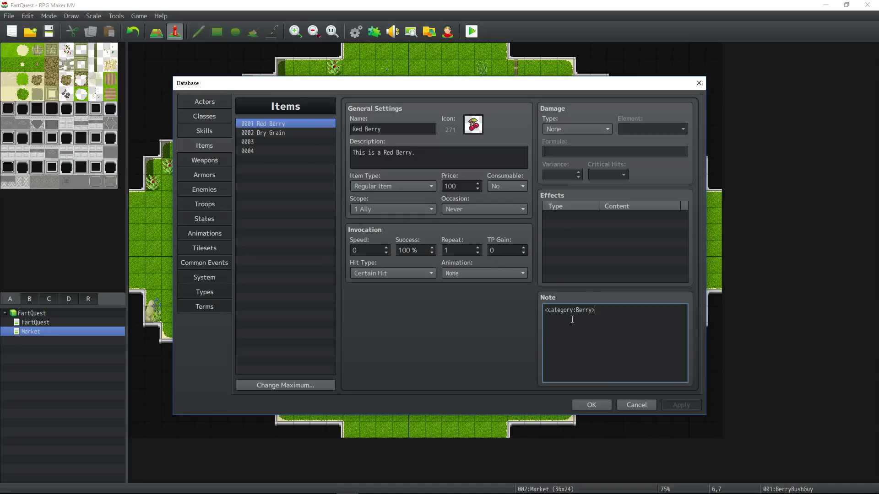
pyautogui.moveTo(576, 310); pyautogui.dragTo(592, 310)
pyautogui.hotkey('ctrl', 'a')
pyautogui.click(273, 122)
pyautogui.click(619, 309)
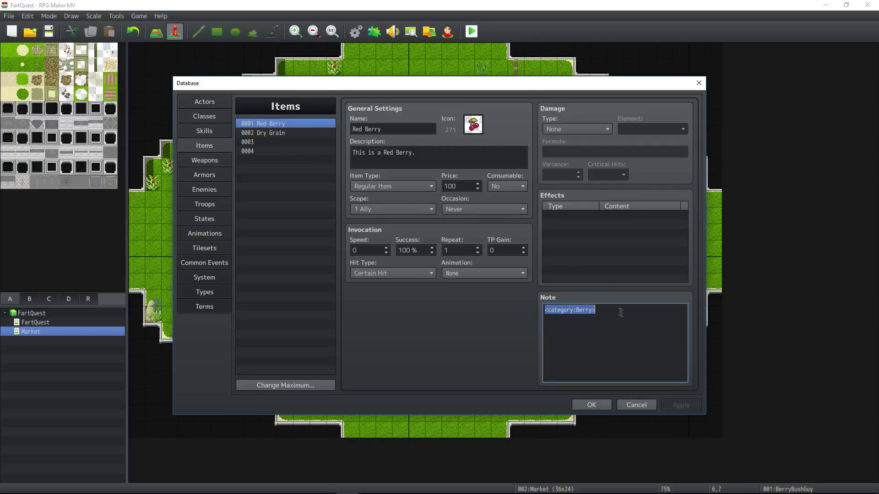
pyautogui.click(590, 310)
pyautogui.click(594, 405)
# Check BerryBushGuy's Grain multiplier command, and compare it with the Berry and Grain multiplier commands in the DryGrainGuy event.
pyautogui.click(511, 189)
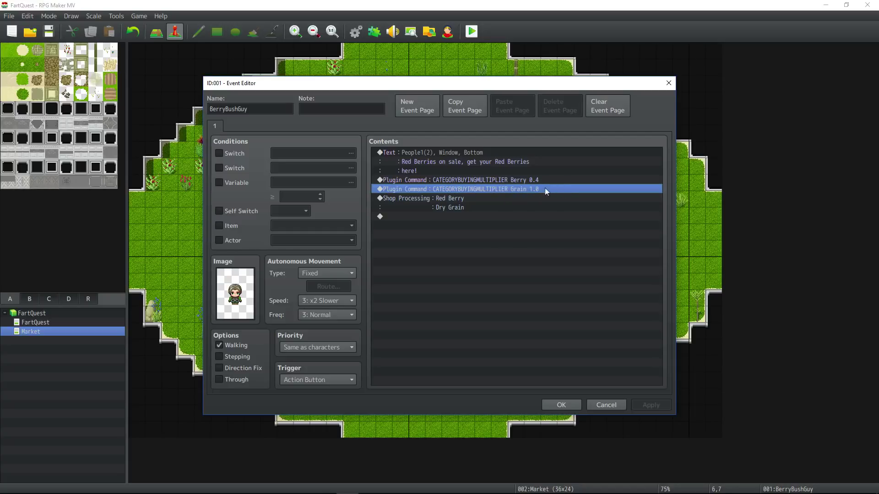
pyautogui.click(560, 405)
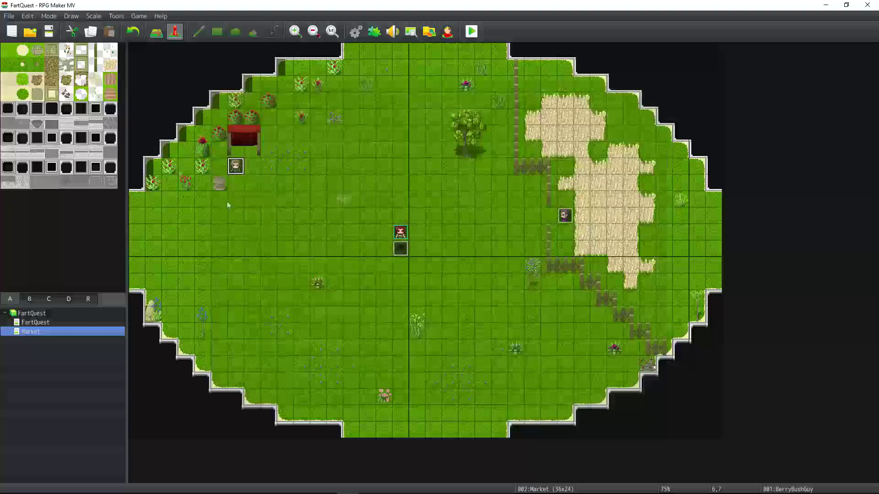
pyautogui.doubleClick(570, 219)
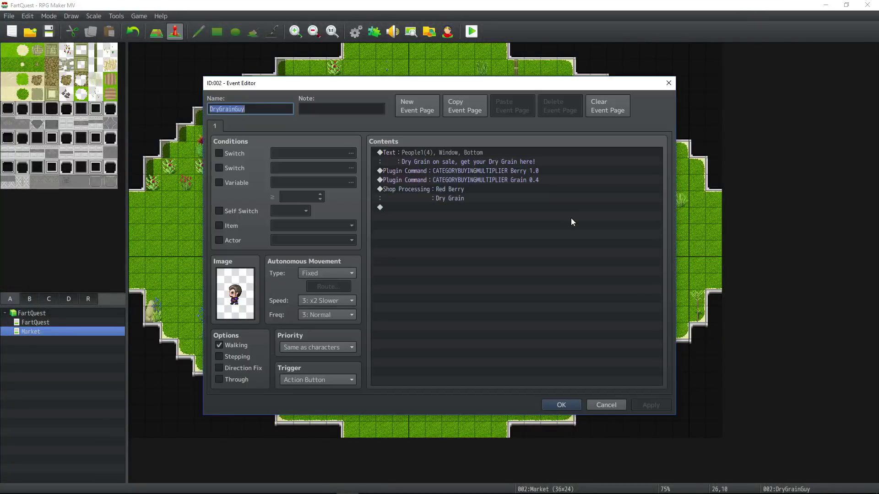
pyautogui.click(488, 170)
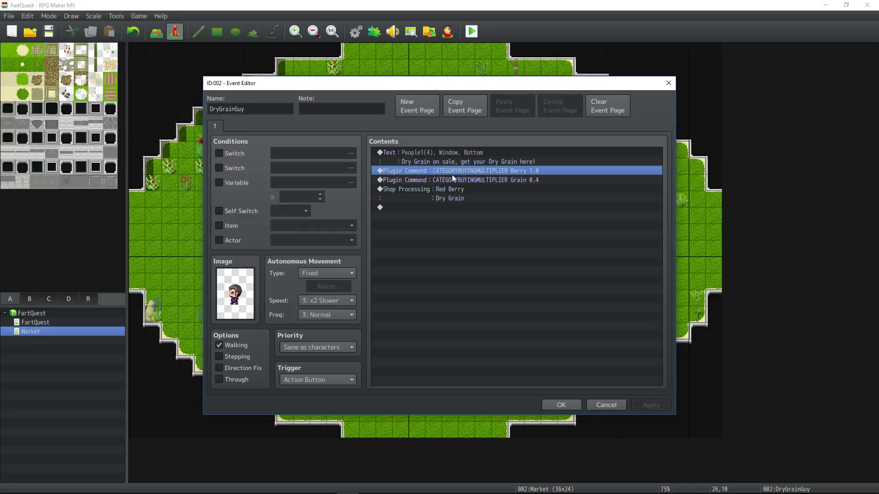
pyautogui.click(529, 182)
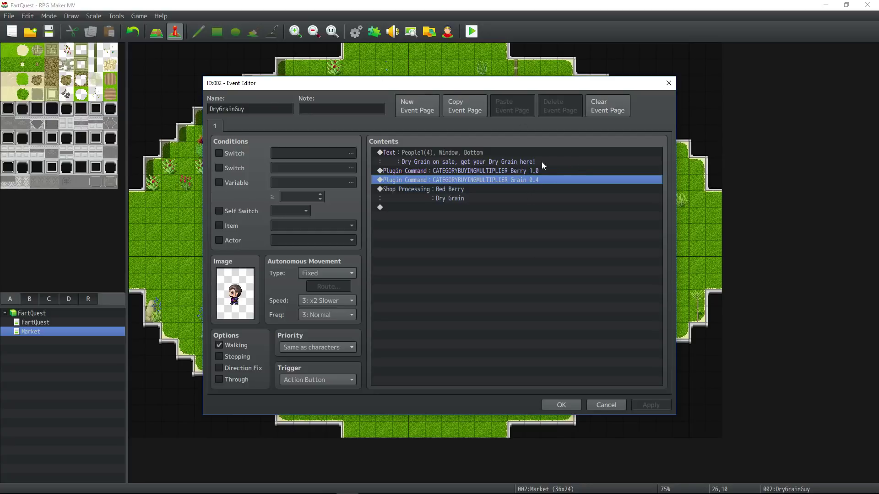
pyautogui.keyDown('shift'); pyautogui.click(477, 169); pyautogui.keyUp('shift')
pyautogui.click(476, 171)
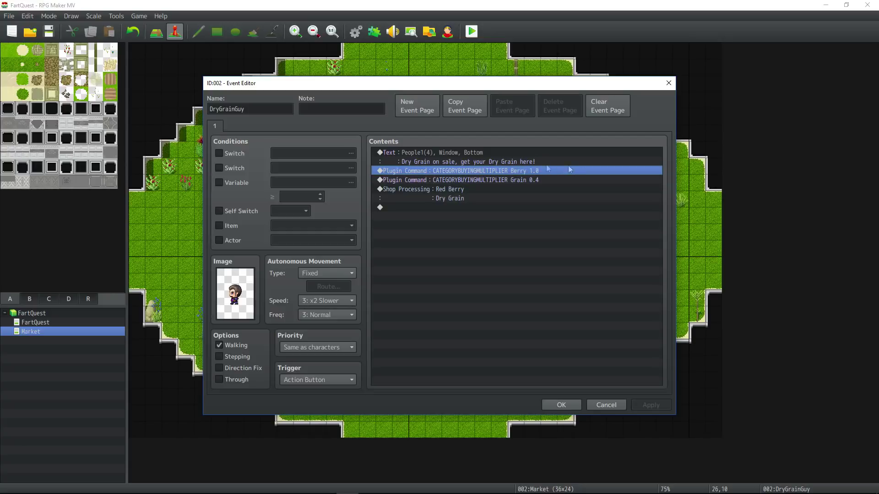
pyautogui.click(525, 180)
pyautogui.click(524, 173)
pyautogui.click(560, 404)
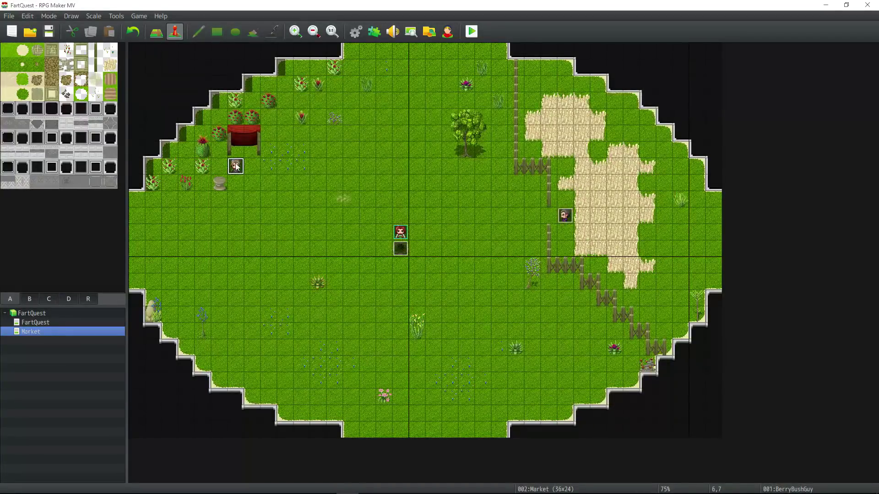
# Reopen the BerryBushGuy event and compare its Berry and Grain multiplier commands placed before the shop processing.
pyautogui.doubleClick(236, 167)
pyautogui.click(536, 178)
pyautogui.click(536, 188)
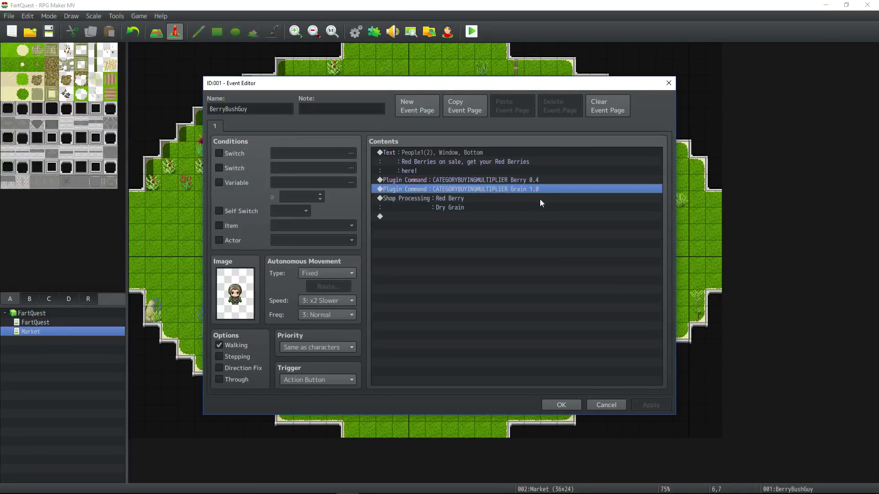
pyautogui.click(533, 180)
pyautogui.click(533, 189)
pyautogui.click(529, 217)
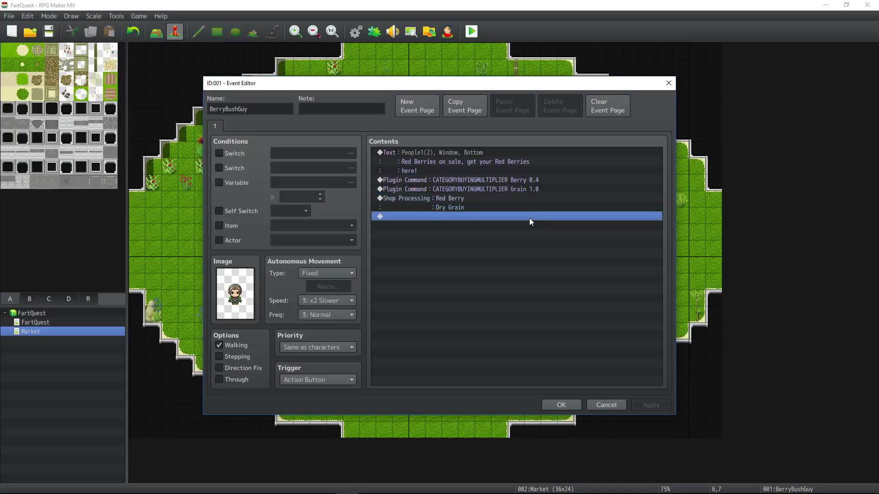
pyautogui.click(534, 181)
pyautogui.click(534, 190)
pyautogui.click(536, 181)
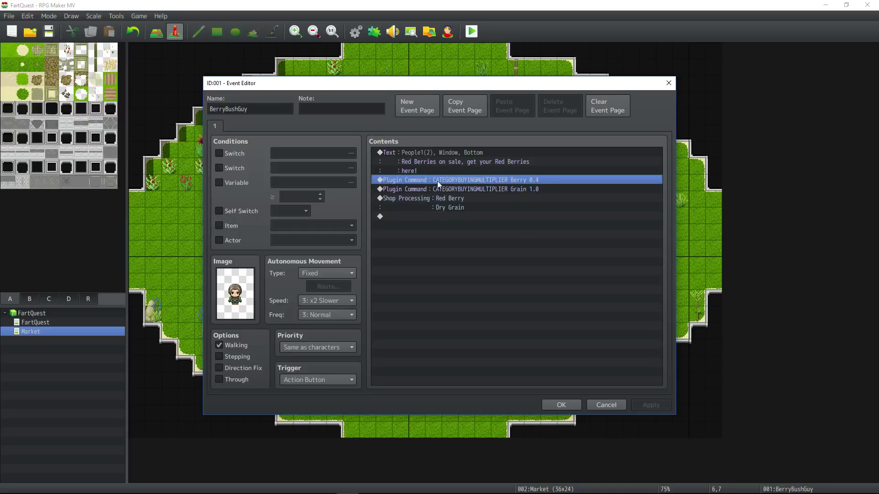
pyautogui.click(538, 189)
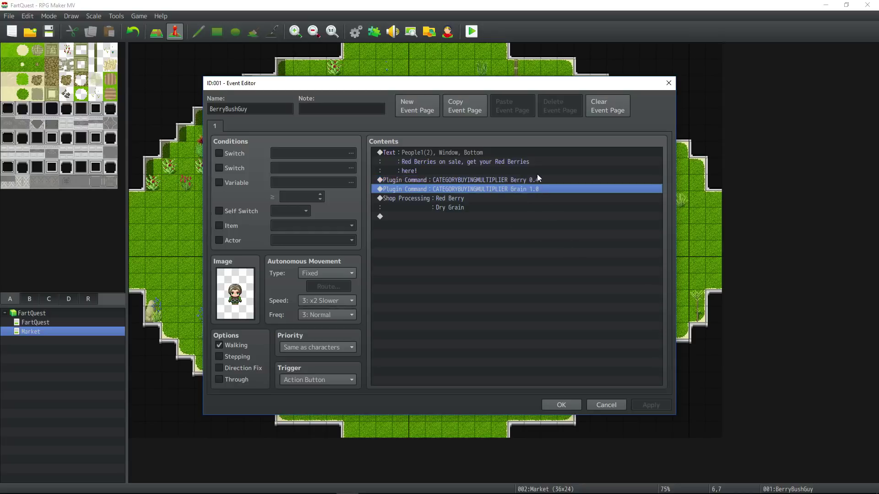
pyautogui.click(540, 180)
pyautogui.click(539, 189)
pyautogui.click(539, 180)
pyautogui.click(539, 190)
pyautogui.click(537, 201)
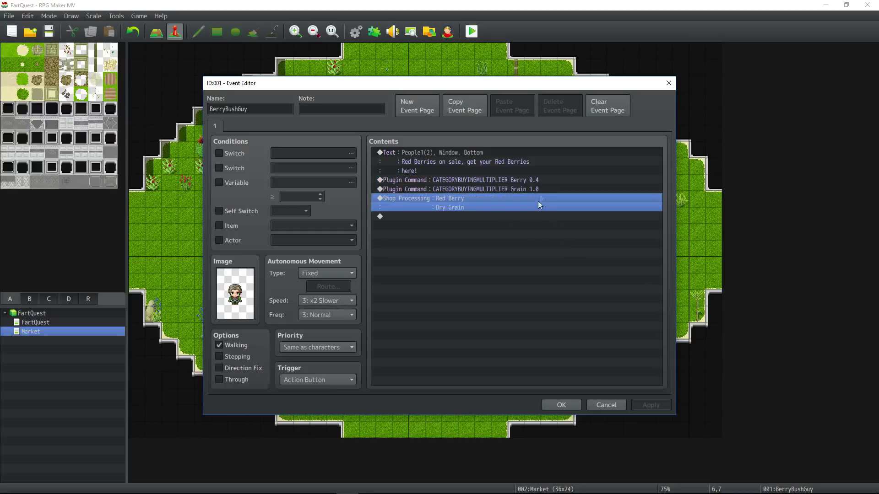
pyautogui.click(538, 181)
pyautogui.press('Return')
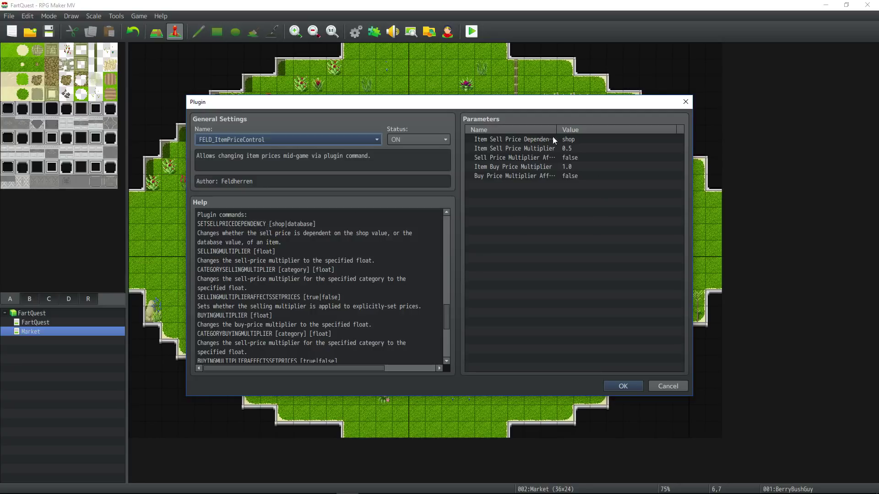
# Widen the Name column of the plugin parameters and compare the parameters with the SETSELLPRICEDEPENDENCY command's options in the help text.
pyautogui.moveTo(556, 127); pyautogui.dragTo(663, 128)
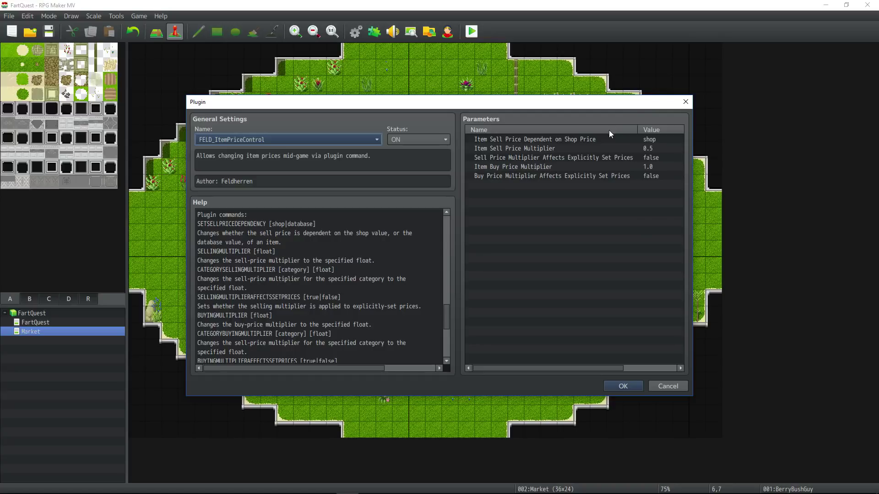
pyautogui.click(205, 242)
pyautogui.moveTo(243, 224); pyautogui.dragTo(211, 224)
pyautogui.click(226, 224)
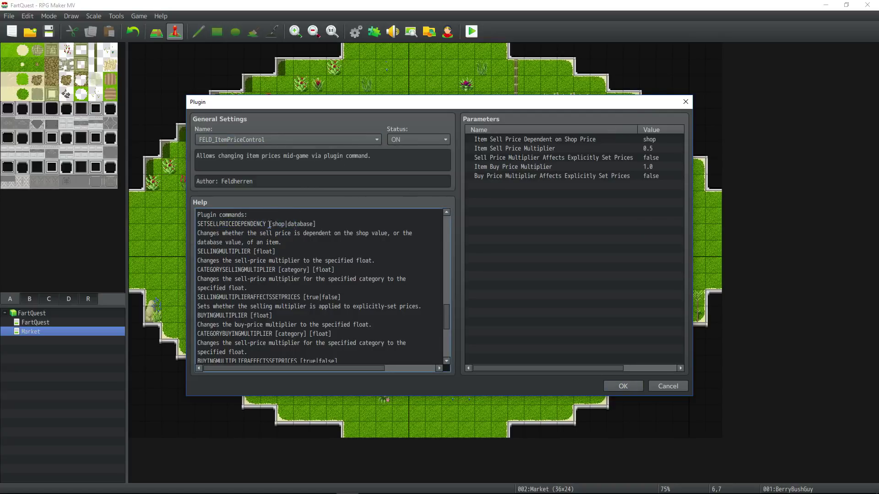
pyautogui.moveTo(284, 224); pyautogui.dragTo(307, 224)
pyautogui.click(568, 142)
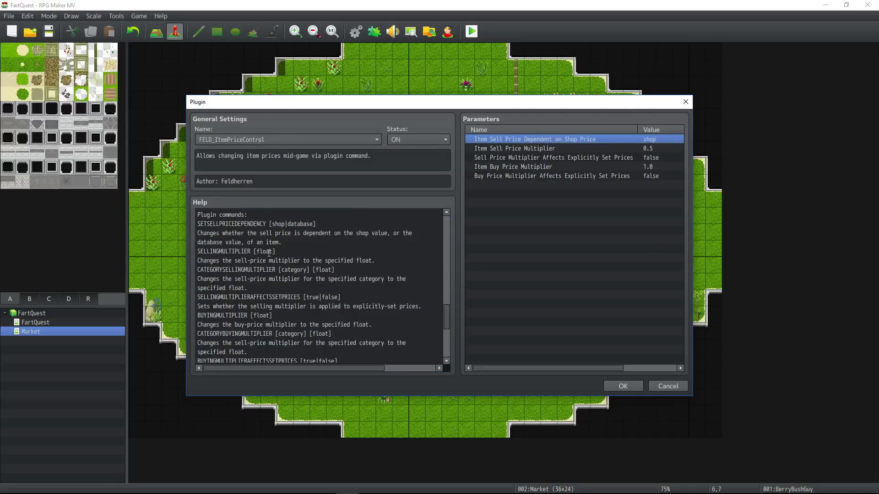
pyautogui.moveTo(500, 140); pyautogui.dragTo(476, 190)
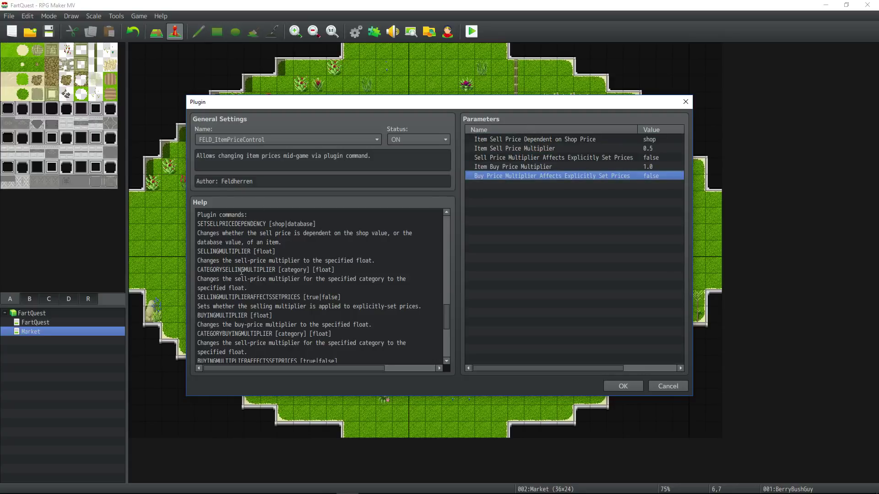
# Review the SELLINGMULTIPLIER command in the help text and copy the BUYINGMULTIPLIER [float] command.
pyautogui.moveTo(275, 251); pyautogui.dragTo(190, 253)
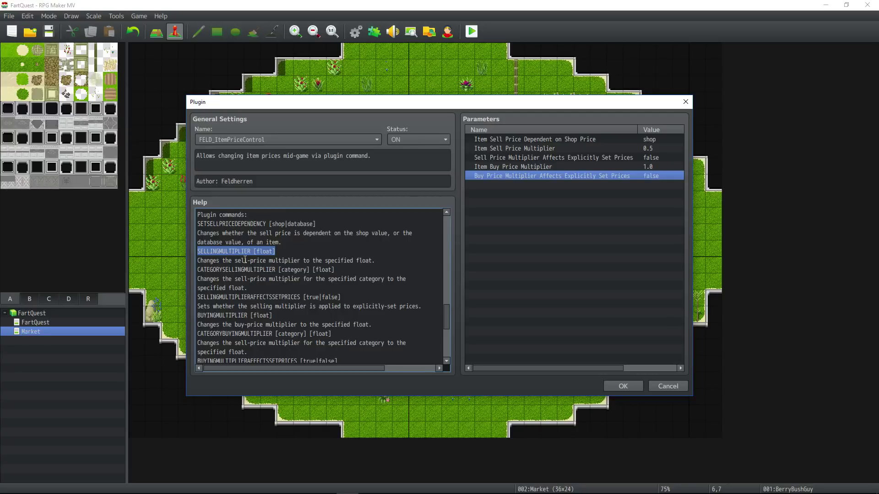
pyautogui.moveTo(276, 251); pyautogui.dragTo(197, 251)
pyautogui.moveTo(276, 251); pyautogui.dragTo(197, 251)
pyautogui.moveTo(272, 315); pyautogui.dragTo(197, 316)
pyautogui.rightClick(208, 315)
pyautogui.click(252, 327)
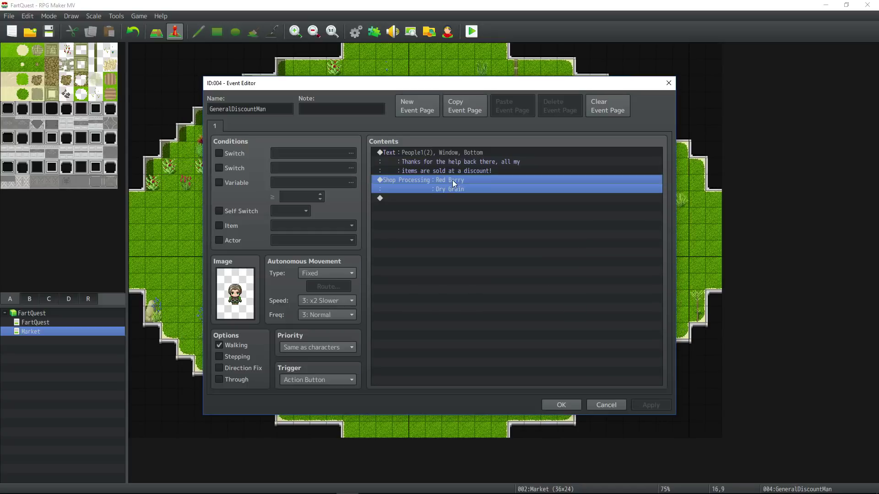
# Insert the plugin command BUYINGMULTIPLIER 0.7 before the shop processing in the GeneralDiscountMan event.
pyautogui.rightClick(452, 179)
pyautogui.click(473, 184)
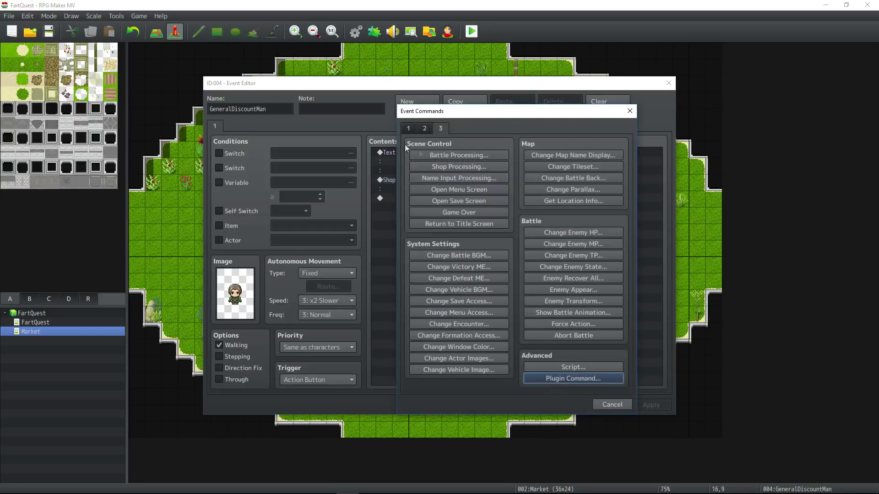
pyautogui.click(565, 376)
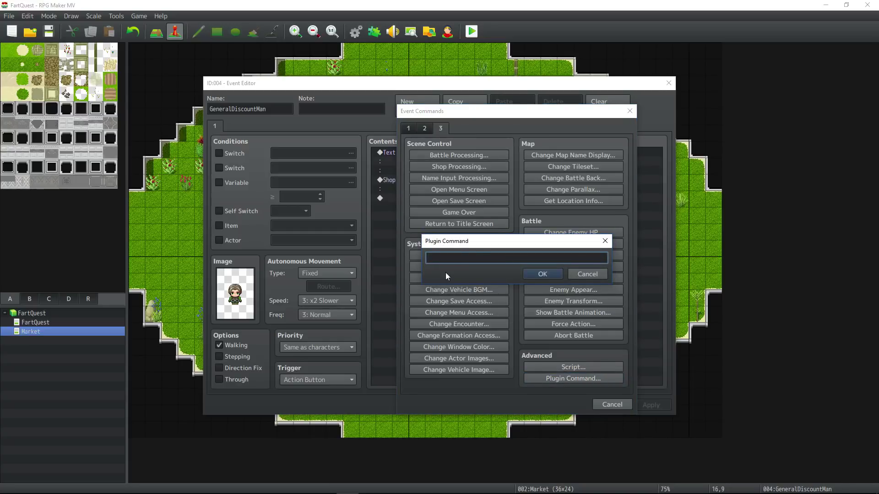
pyautogui.hotkey('ctrl', 'v')
pyautogui.moveTo(503, 259); pyautogui.dragTo(483, 257)
pyautogui.write('0.7')
pyautogui.moveTo(492, 259); pyautogui.dragTo(483, 260)
pyautogui.click(543, 274)
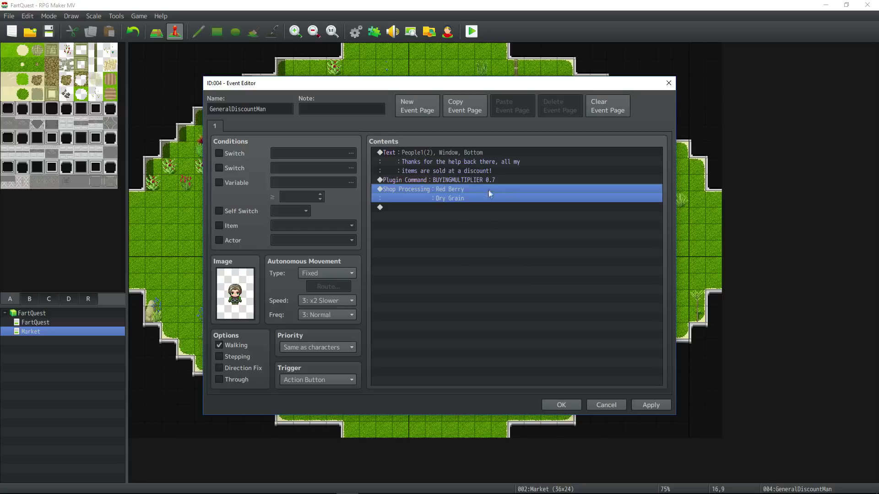
# Save the GeneralDiscountMan event and copy its BUYINGMULTIPLIER 0.7 plugin command.
pyautogui.click(496, 179)
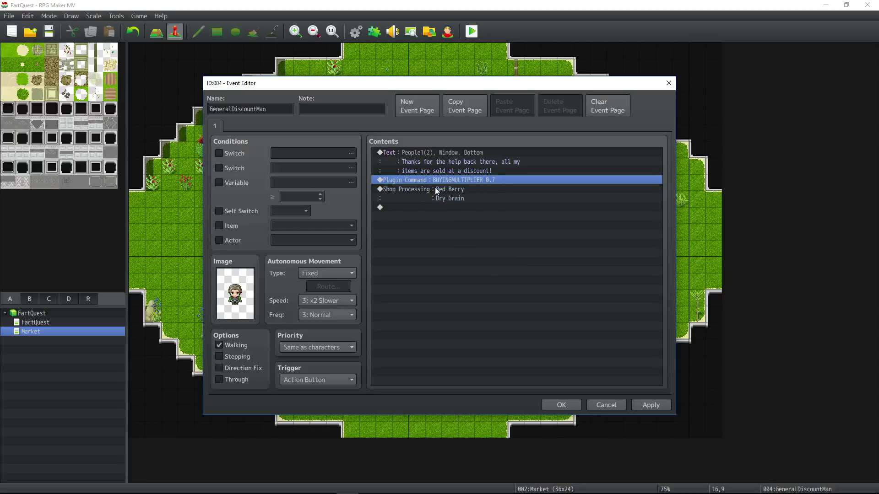
pyautogui.click(561, 405)
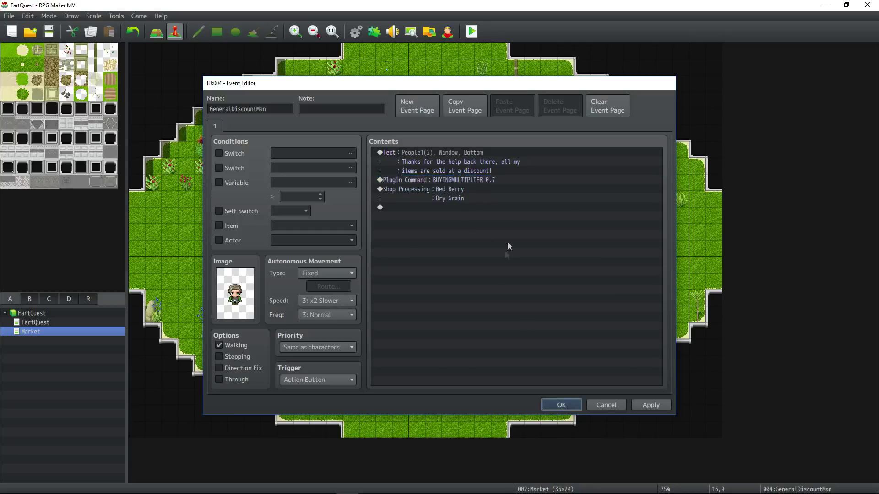
pyautogui.doubleClick(567, 221)
pyautogui.press('Escape')
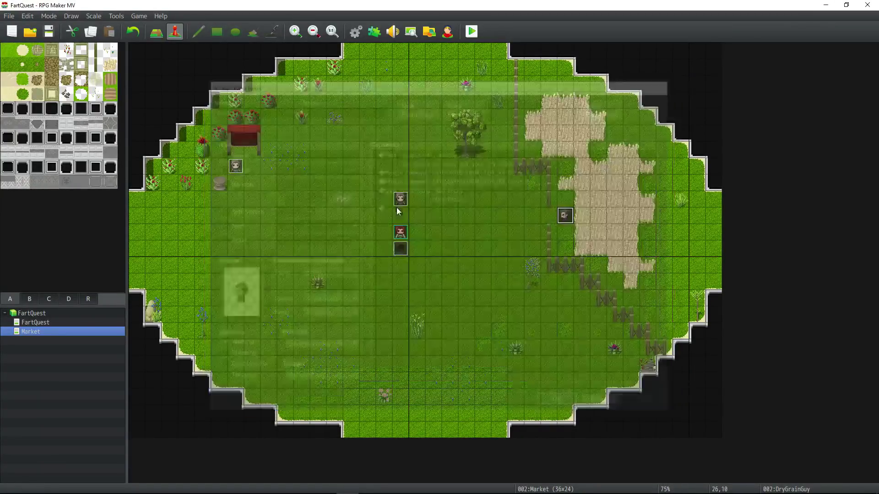
pyautogui.doubleClick(396, 207)
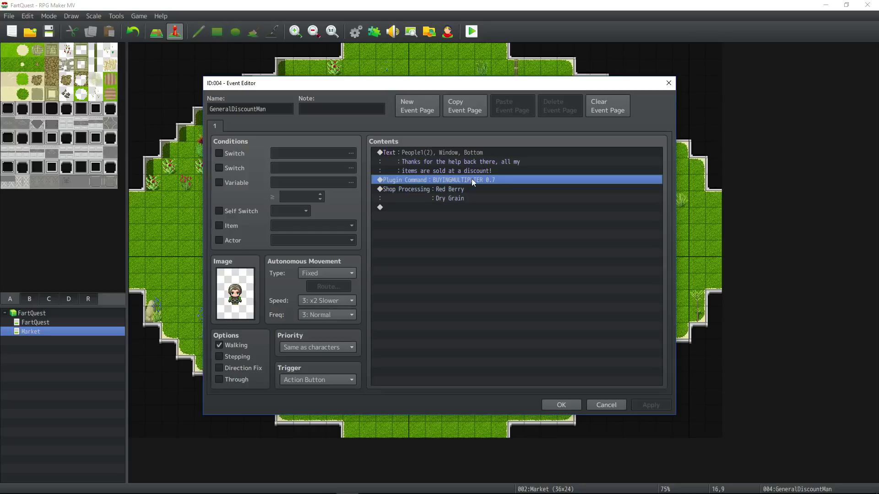
pyautogui.rightClick(490, 180)
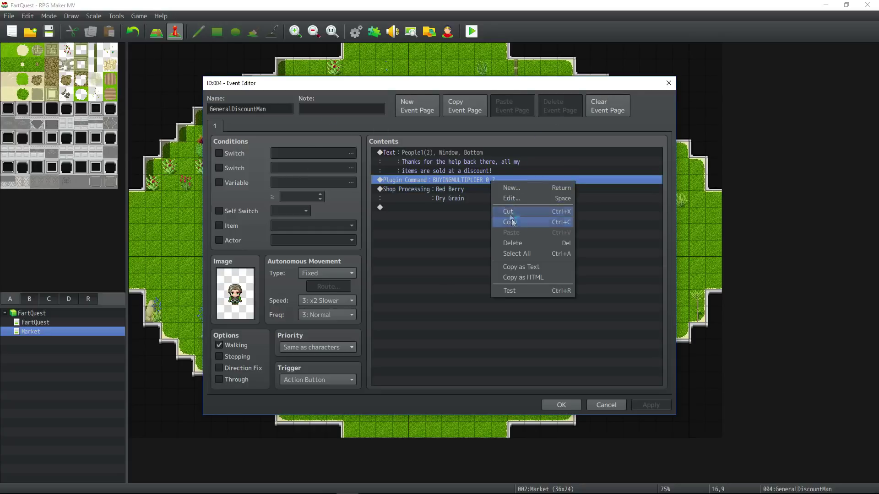
pyautogui.click(515, 228)
pyautogui.click(561, 405)
# Paste the BUYINGMULTIPLIER command before the category multipliers in the DryGrainGuy event and set its value to 1.0.
pyautogui.click(568, 217)
pyautogui.doubleClick(569, 217)
pyautogui.rightClick(483, 171)
pyautogui.click(500, 219)
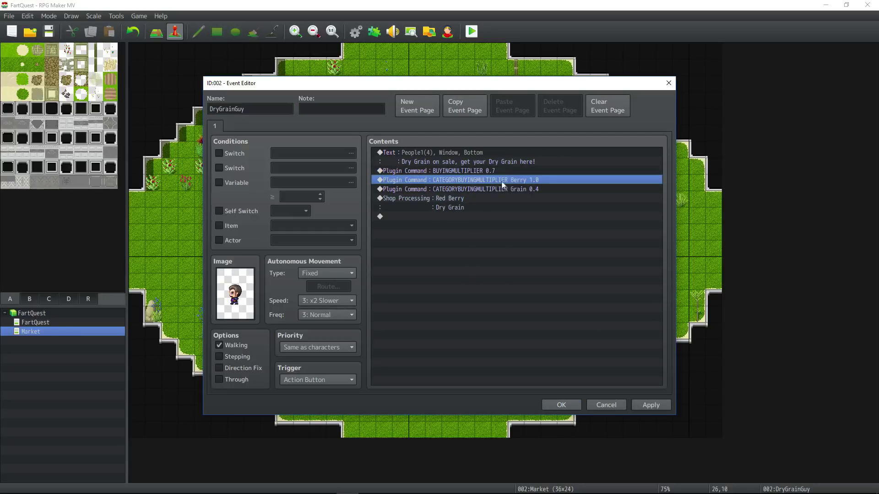
pyautogui.rightClick(479, 171)
pyautogui.click(499, 176)
pyautogui.moveTo(490, 258); pyautogui.dragTo(478, 258)
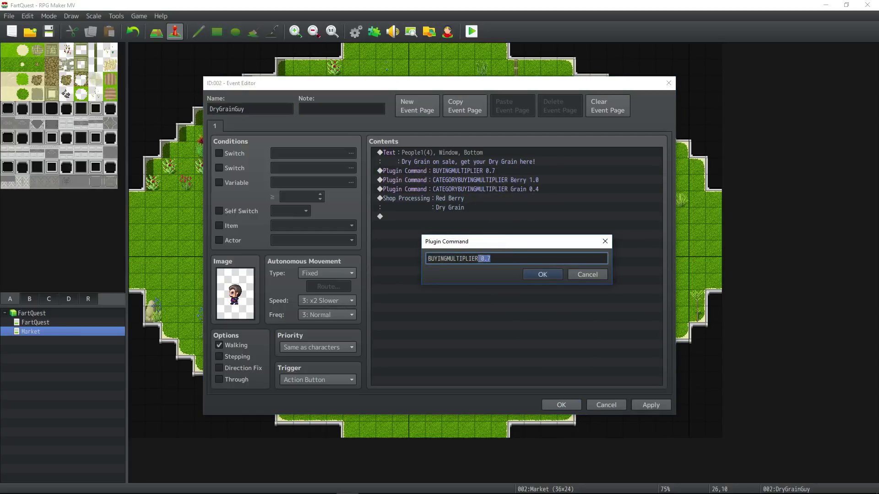
pyautogui.write('1.0')
pyautogui.click(542, 274)
# Copy the BUYINGMULTIPLIER 1.0 command from DryGrainGuy into the BerryBushGuy event, before its category multipliers, and save both events.
pyautogui.rightClick(489, 171)
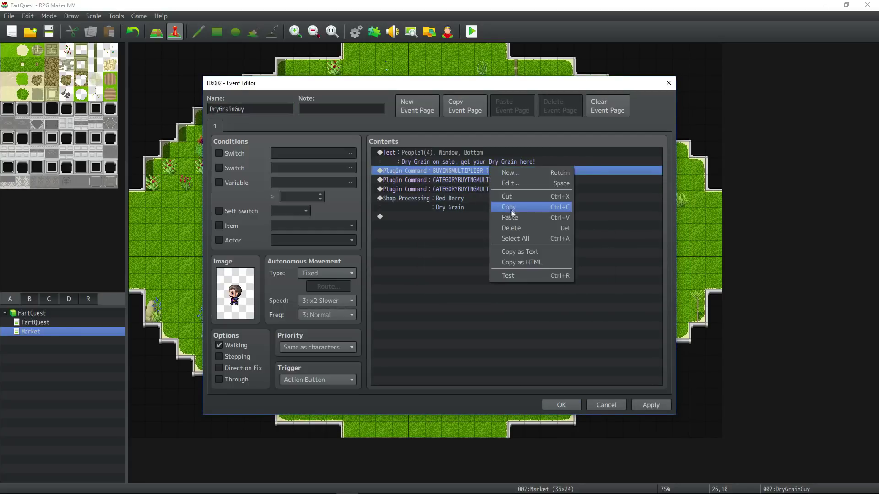
pyautogui.click(507, 208)
pyautogui.click(563, 403)
pyautogui.doubleClick(254, 170)
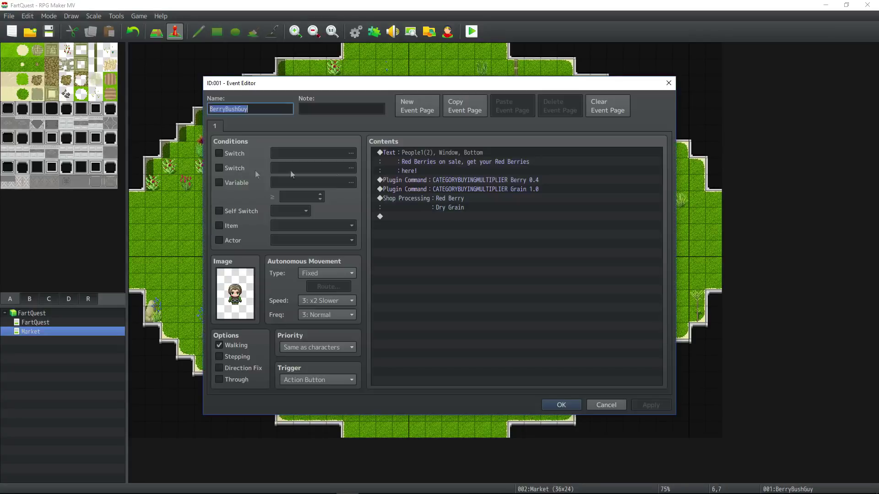
pyautogui.rightClick(447, 177)
pyautogui.click(484, 227)
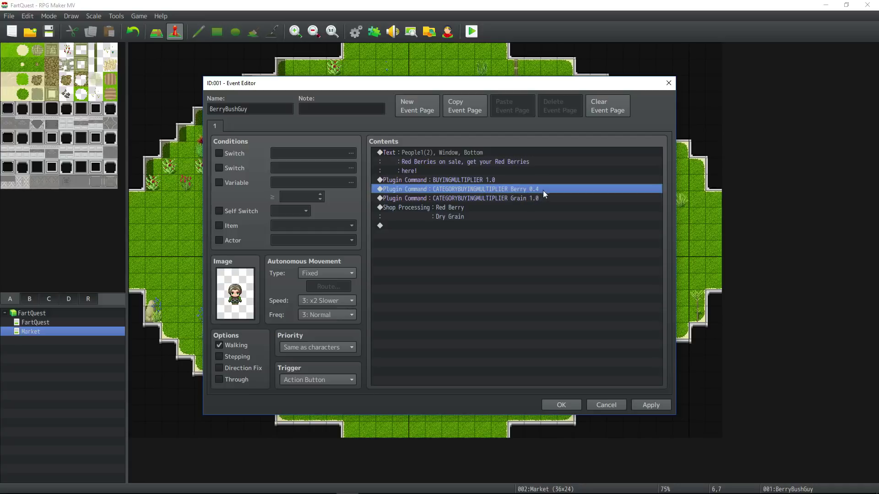
pyautogui.click(563, 405)
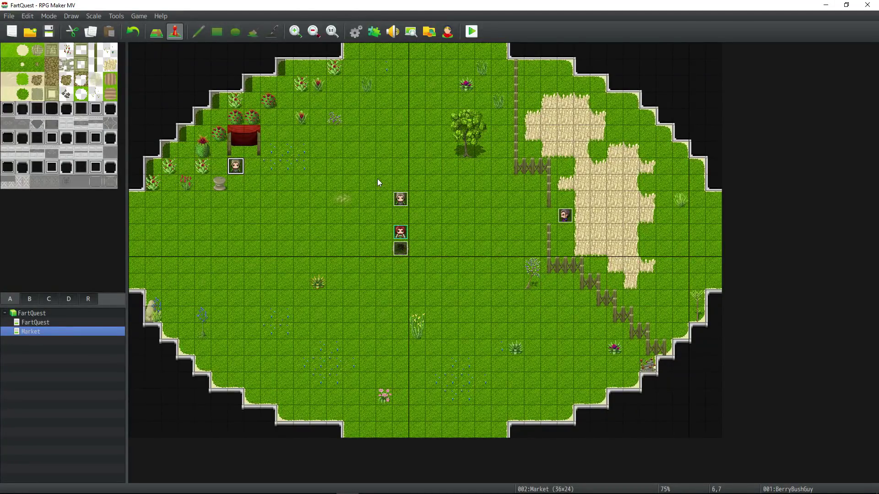
# Check the BUYINGMULTIPLIER commands in the GeneralDiscountMan and DryGrainGuy events.
pyautogui.doubleClick(400, 200)
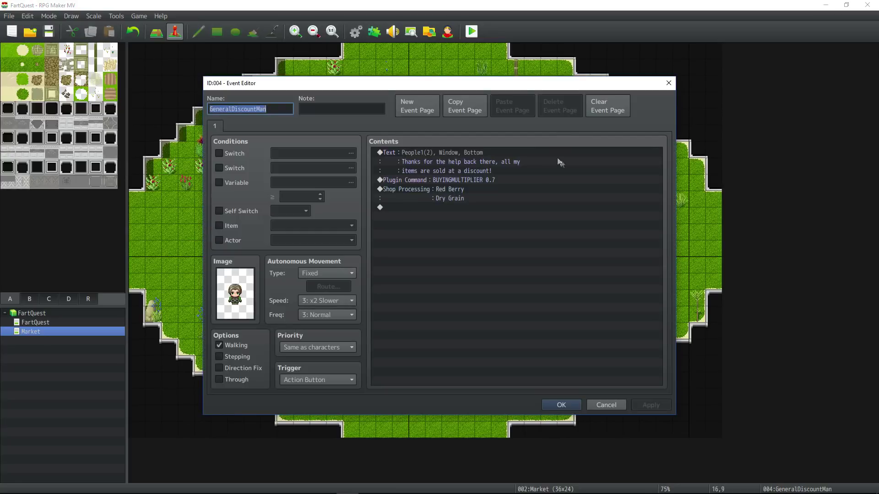
pyautogui.click(545, 180)
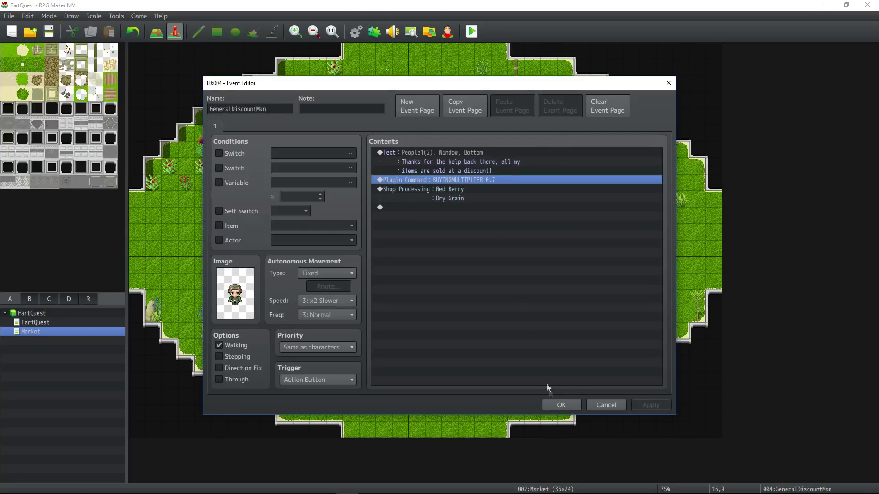
pyautogui.click(568, 405)
pyautogui.doubleClick(571, 214)
pyautogui.click(465, 172)
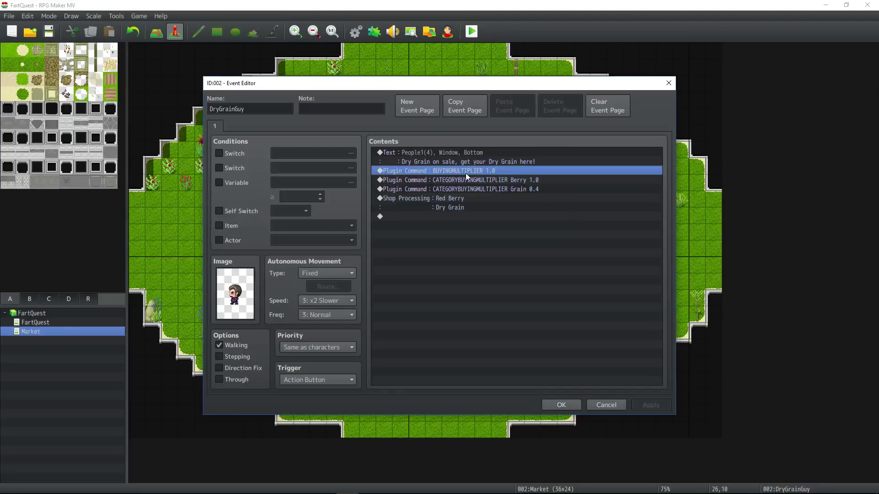
pyautogui.click(561, 405)
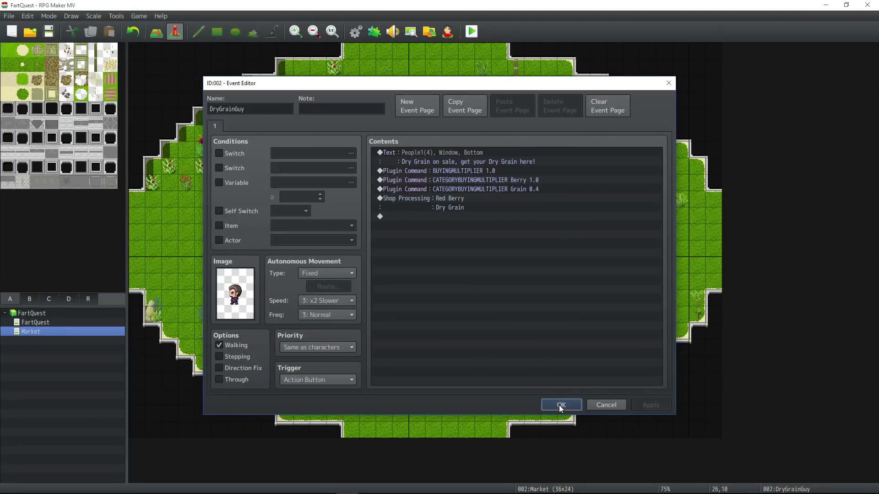
# Start a playtest and check the general-discount merchant's buying prices for Red Berry and Dry Grain.
pyautogui.hotkey('ctrl', 'r')
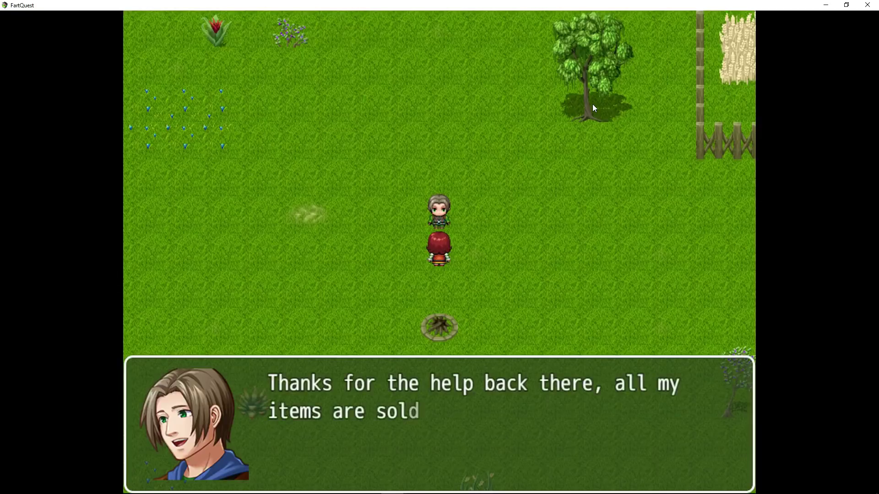
pyautogui.press('Return')
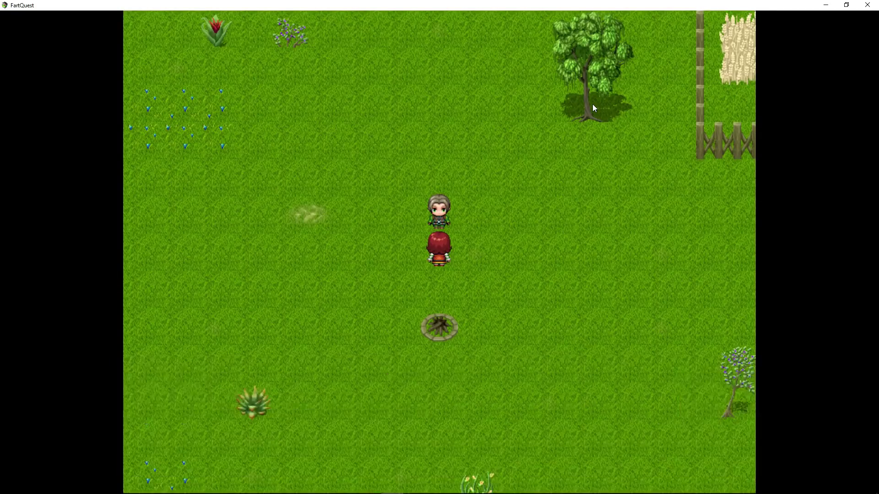
pyautogui.press('Down')
pyautogui.press('Up')
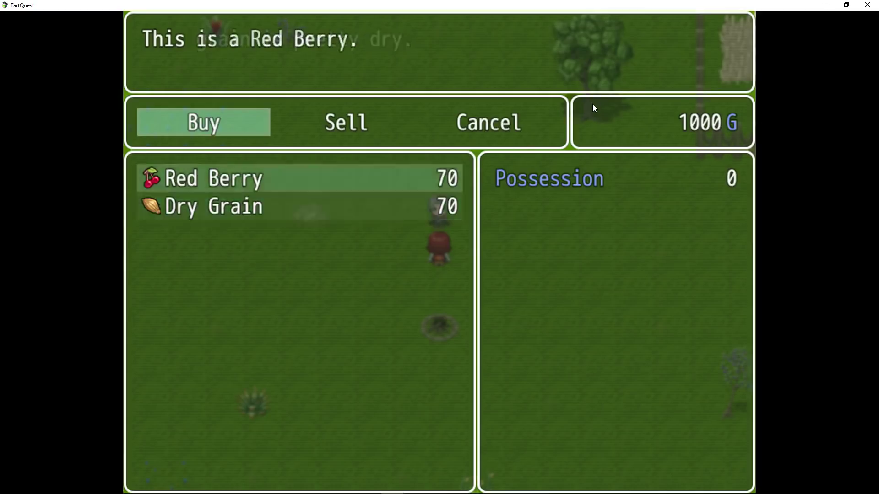
pyautogui.press('Down')
pyautogui.press('Up')
pyautogui.press('Escape')
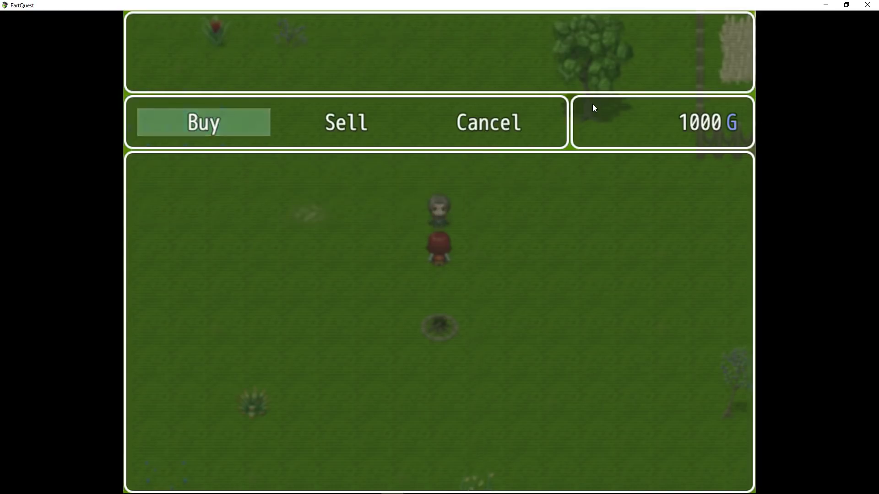
pyautogui.press('Escape')
# Walk to the dry grain merchant by the field and check the buying prices in his shop.
pyautogui.press('Right')
pyautogui.press('Return')
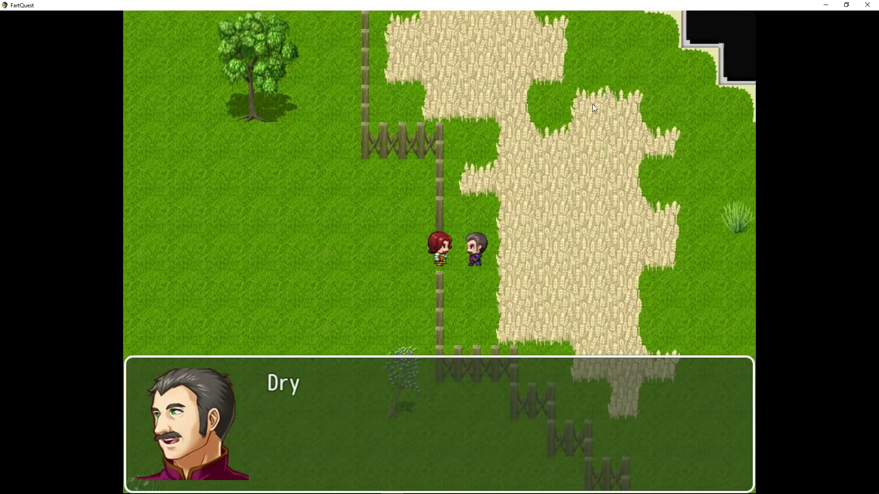
pyautogui.press('Return')
pyautogui.press('Return')
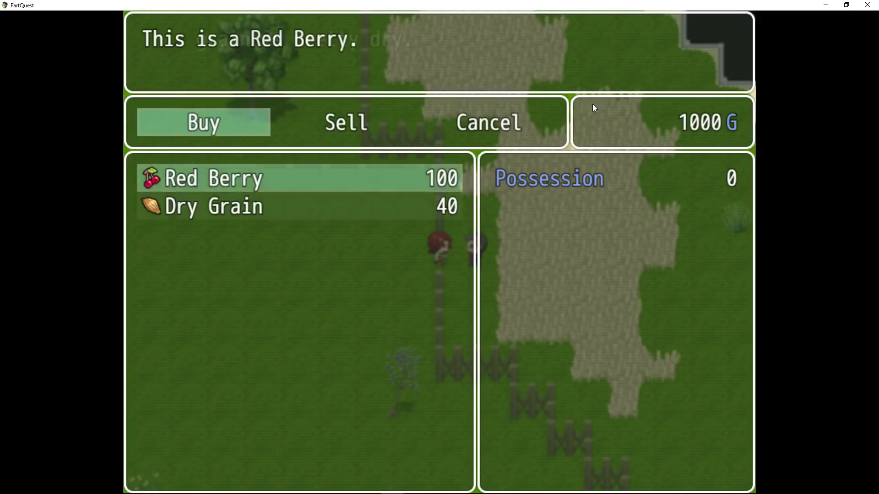
pyautogui.press('Down')
pyautogui.press('Escape')
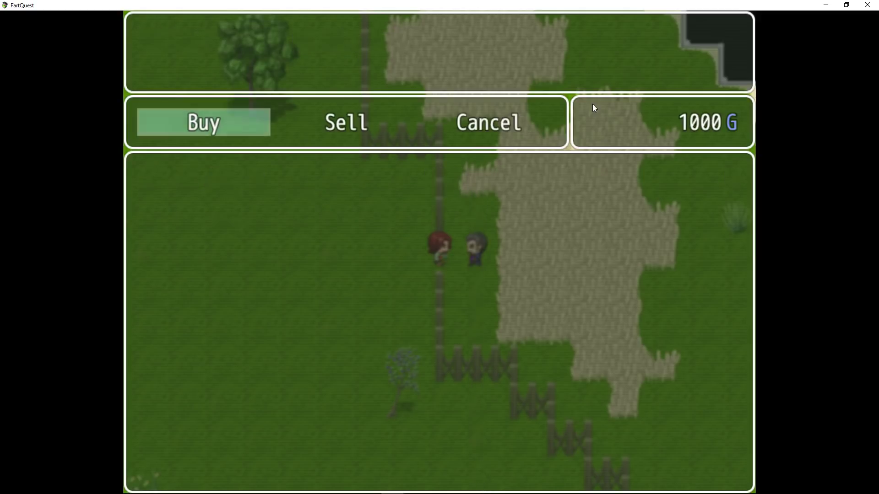
pyautogui.press('Escape')
# Visit the berry merchant by the red stall, compare his Red Berry and Dry Grain buying prices, and end the playtest.
pyautogui.press('Left')
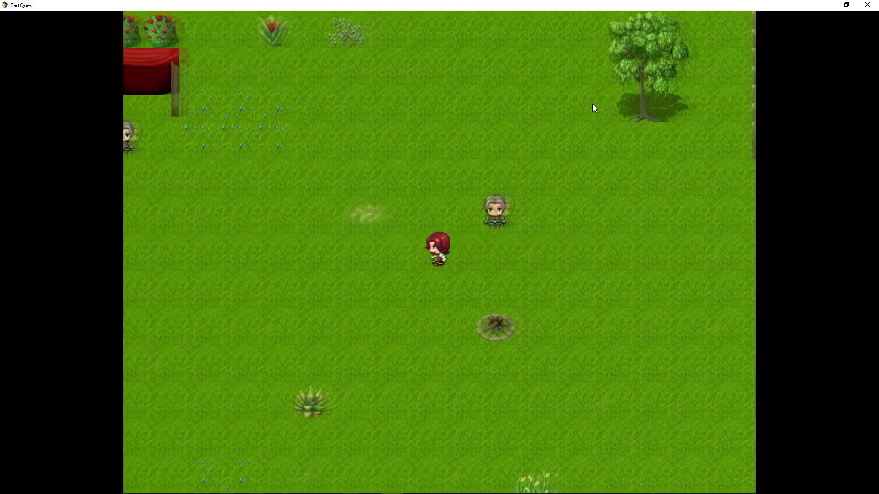
pyautogui.press('Up')
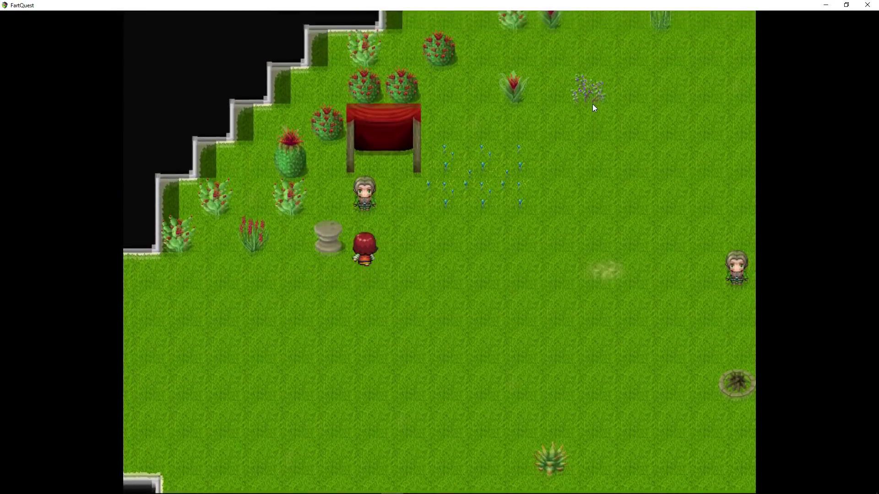
pyautogui.press('Return')
pyautogui.press('Return')
pyautogui.press('Return')
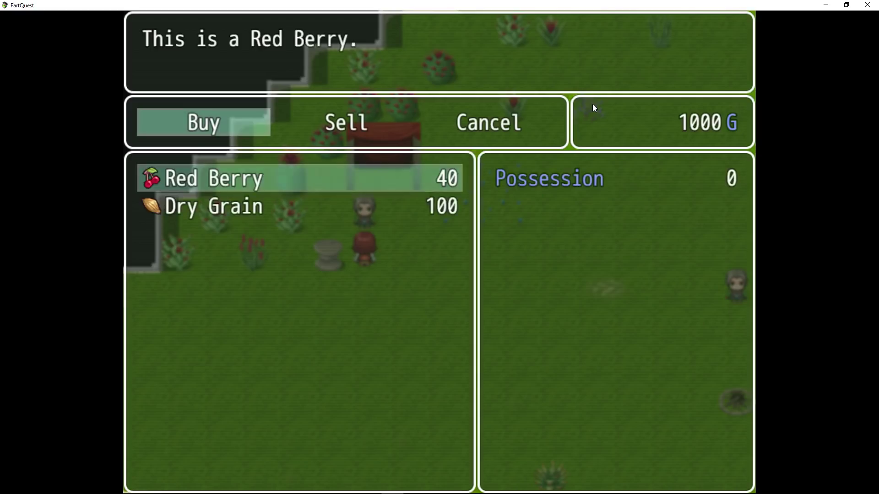
pyautogui.press('Down')
pyautogui.press('Up')
pyautogui.press('Down')
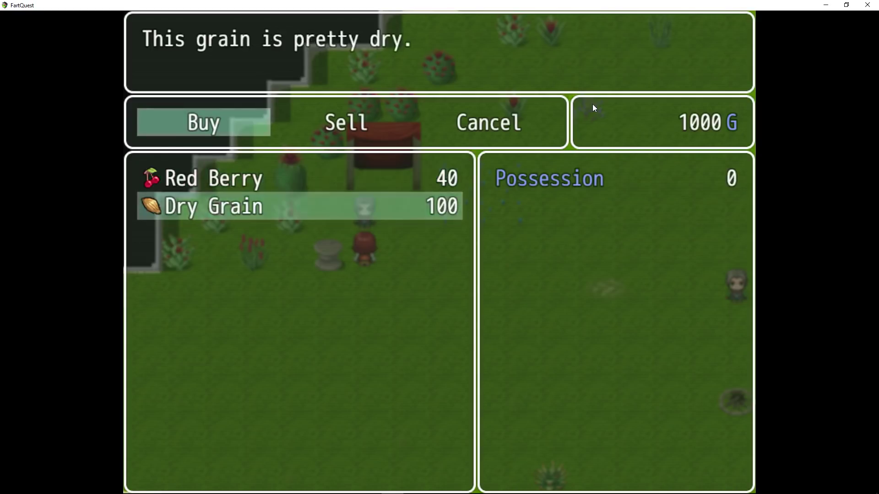
pyautogui.press('Up')
pyautogui.press('Escape')
pyautogui.press('Escape')
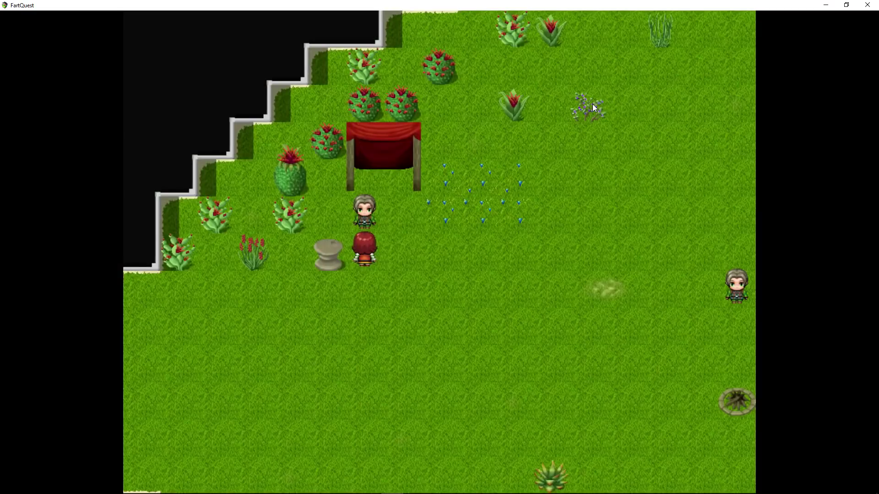
pyautogui.press('Right')
pyautogui.press('Down')
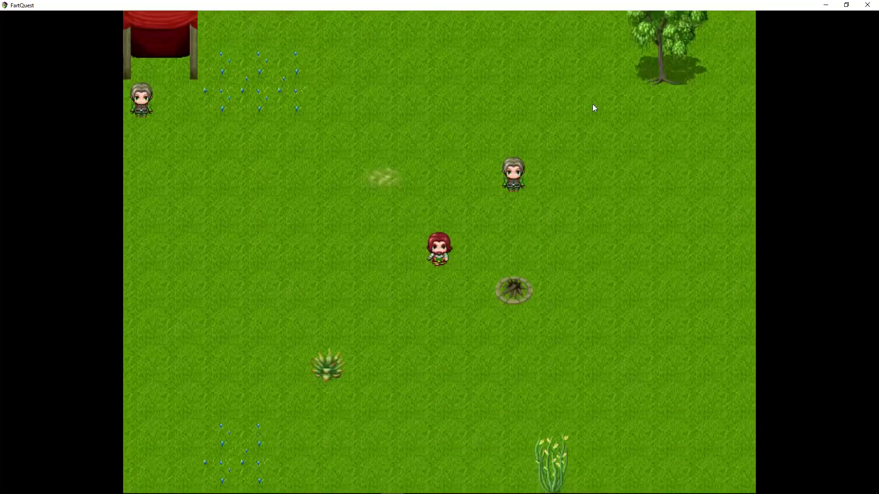
pyautogui.click(867, 5)
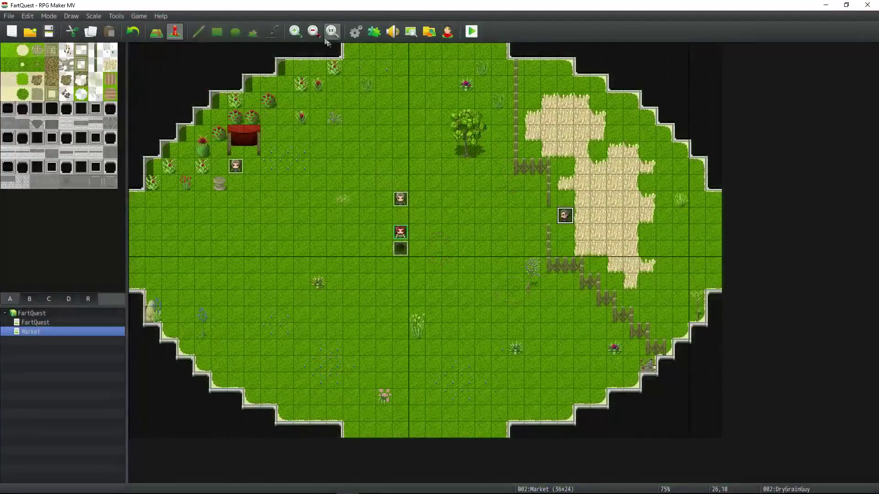
# Reopen the FELD_ItemPriceControl plugin settings, widen the parameters' Name column, and review the sell and buy price parameters.
pyautogui.click(375, 31)
pyautogui.doubleClick(372, 133)
pyautogui.moveTo(446, 222); pyautogui.dragTo(452, 286)
pyautogui.moveTo(552, 136); pyautogui.dragTo(655, 125)
pyautogui.scroll(-3, 321, 283)
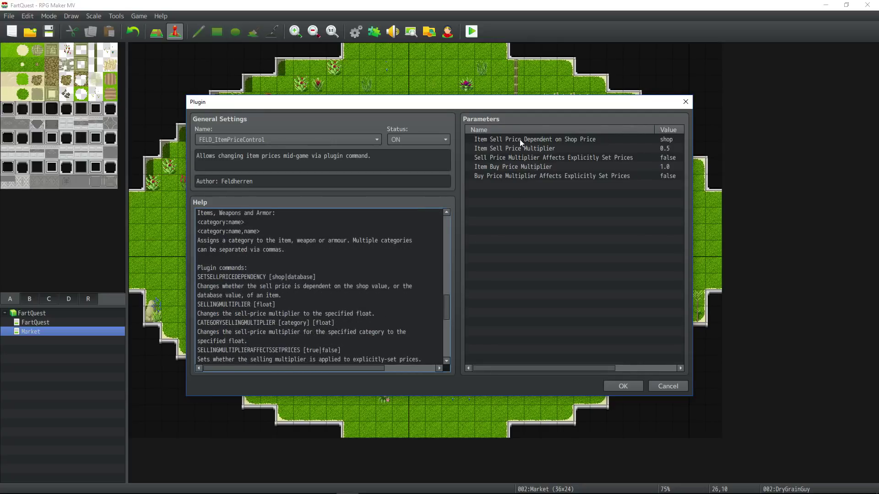
pyautogui.moveTo(520, 139); pyautogui.dragTo(578, 176)
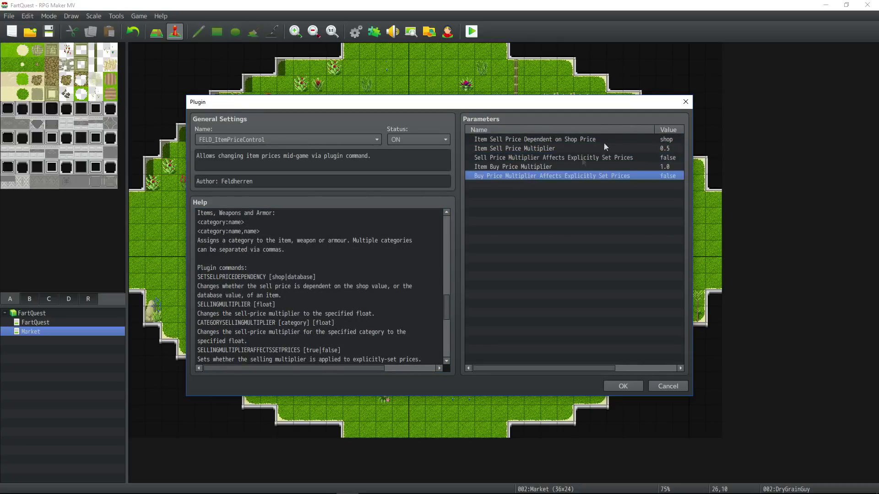
# Examine the SETBUYPRICE and UNSETBUYPRICE commands and their arguments in the plugin's help text.
pyautogui.scroll(-4, 339, 266)
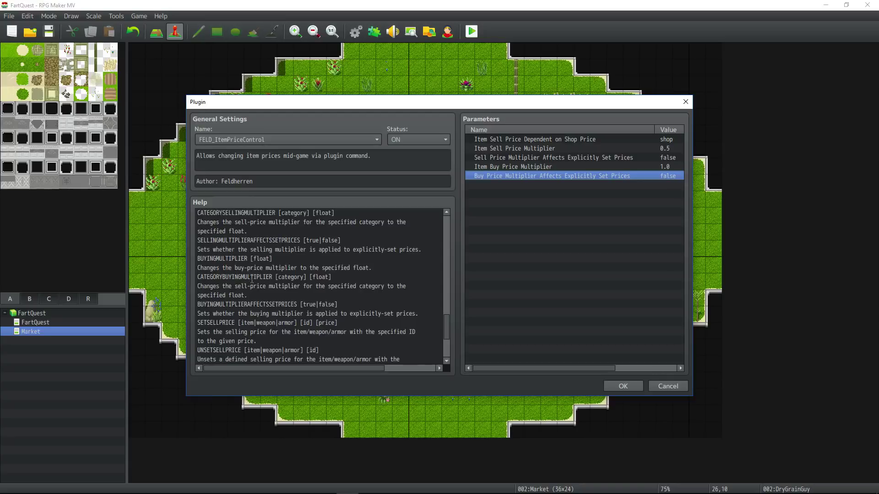
pyautogui.scroll(-3, 253, 281)
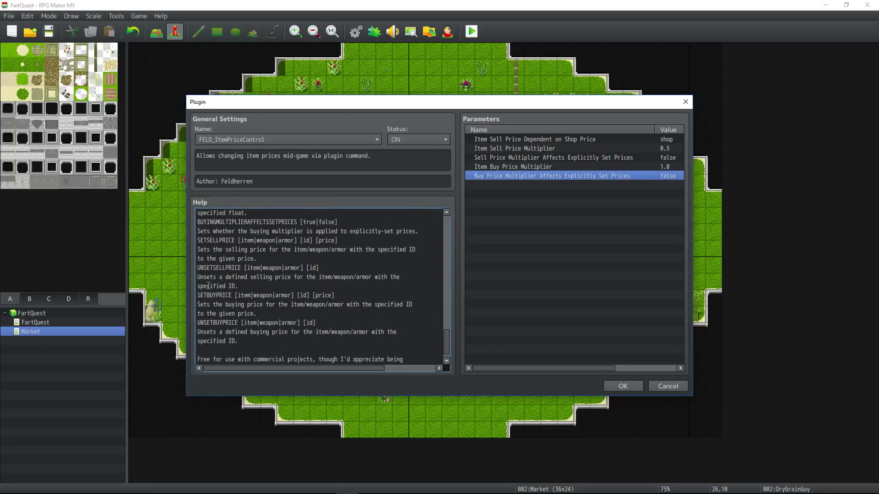
pyautogui.moveTo(201, 295); pyautogui.dragTo(248, 295)
pyautogui.click(328, 300)
pyautogui.moveTo(315, 296); pyautogui.dragTo(332, 296)
pyautogui.click(232, 322)
pyautogui.moveTo(198, 323); pyautogui.dragTo(301, 322)
pyautogui.click(295, 323)
# Skim the help text's version history, feature description and closing usage terms.
pyautogui.scroll(-1, 228, 295)
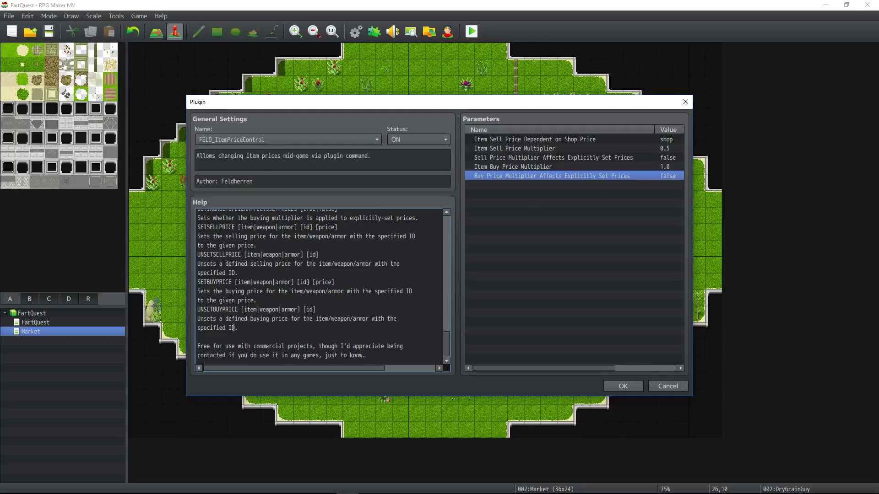
pyautogui.scroll(10, 426, 282)
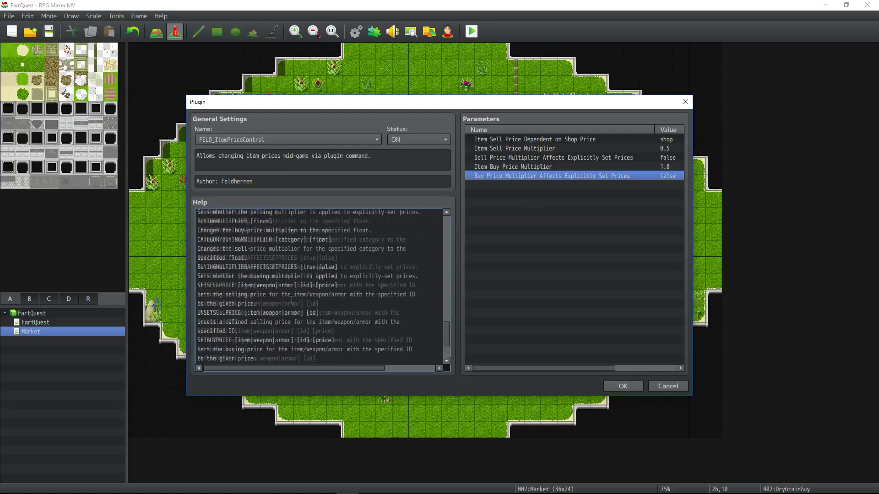
pyautogui.scroll(8, 296, 315)
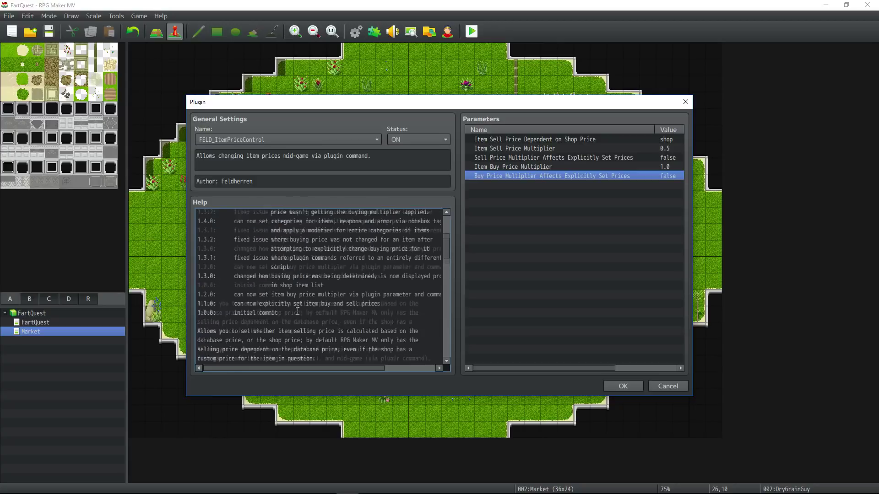
pyautogui.scroll(-14, 334, 336)
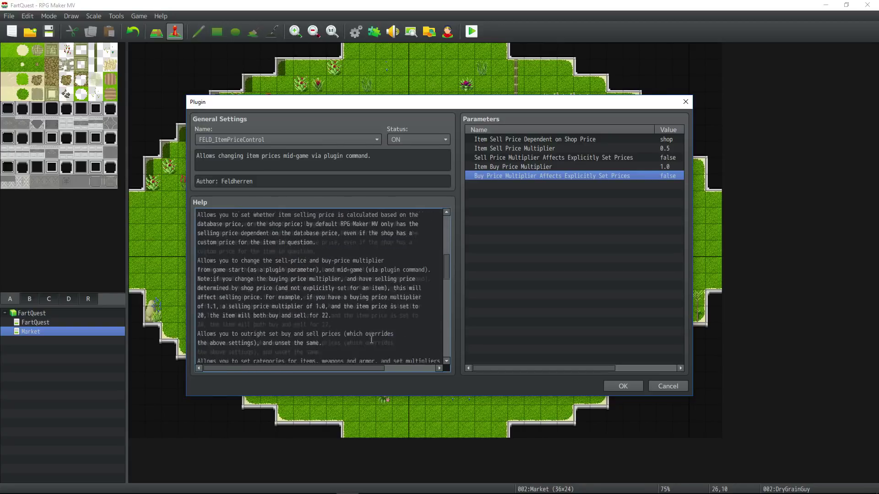
pyautogui.scroll(-1, 396, 320)
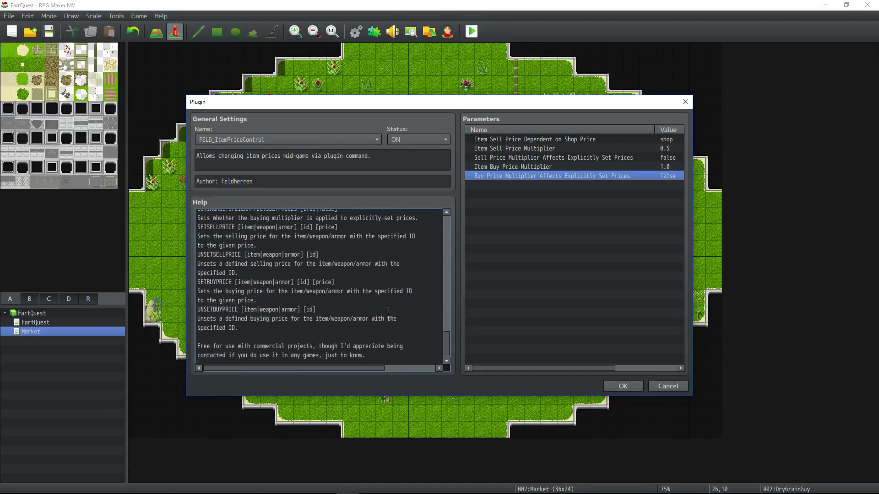